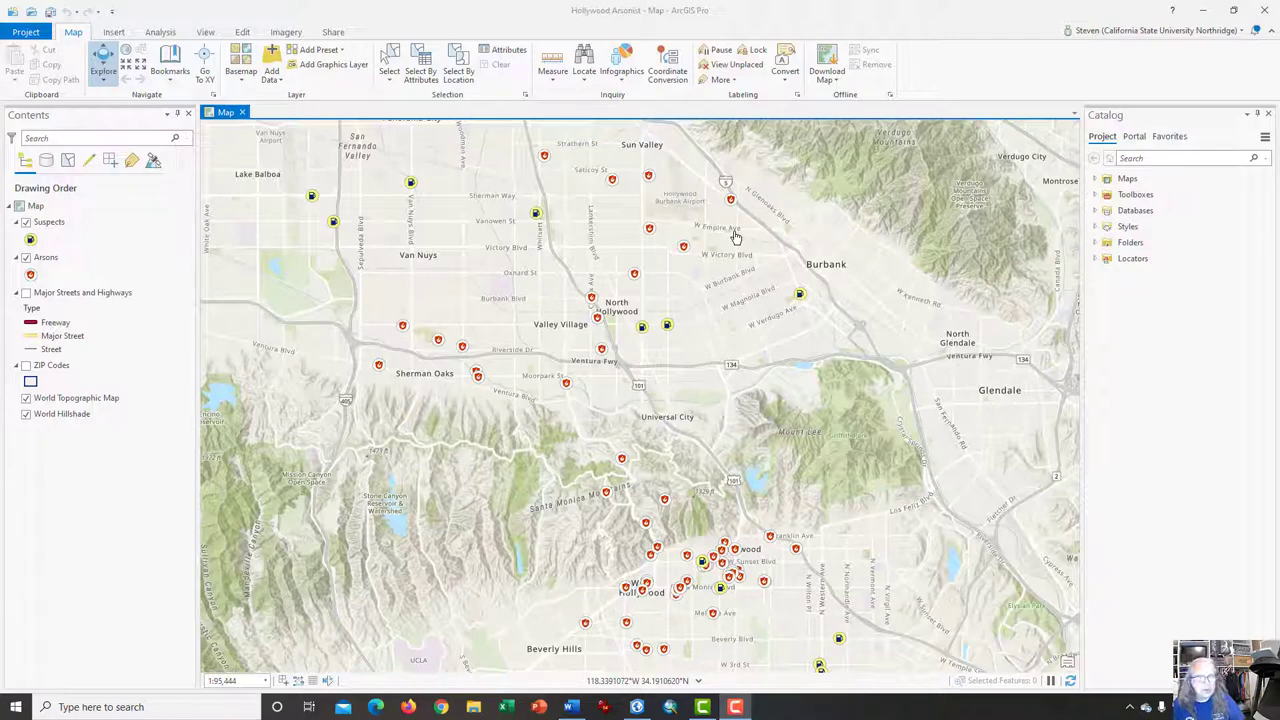
# Step: Close the Catalog pane so the Hollywood Arsonist map fills the space beside Contents
pyautogui.click(1269, 117)
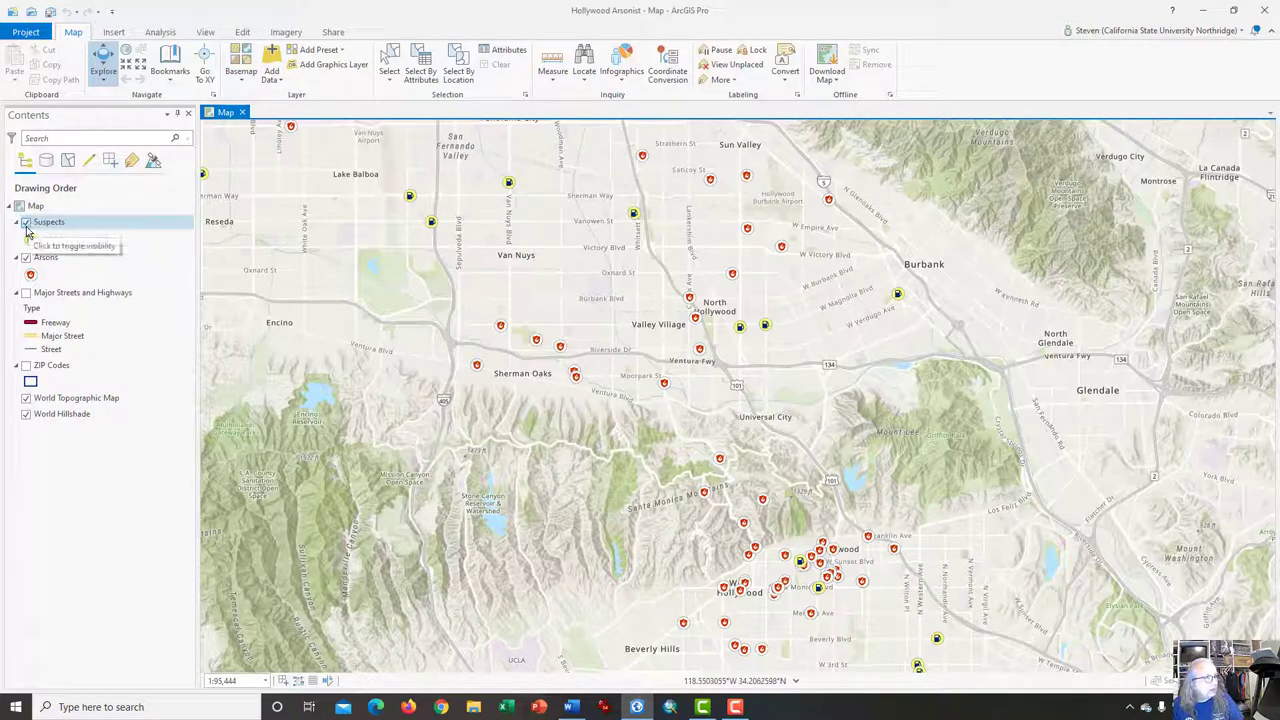
pyautogui.click(80, 226)
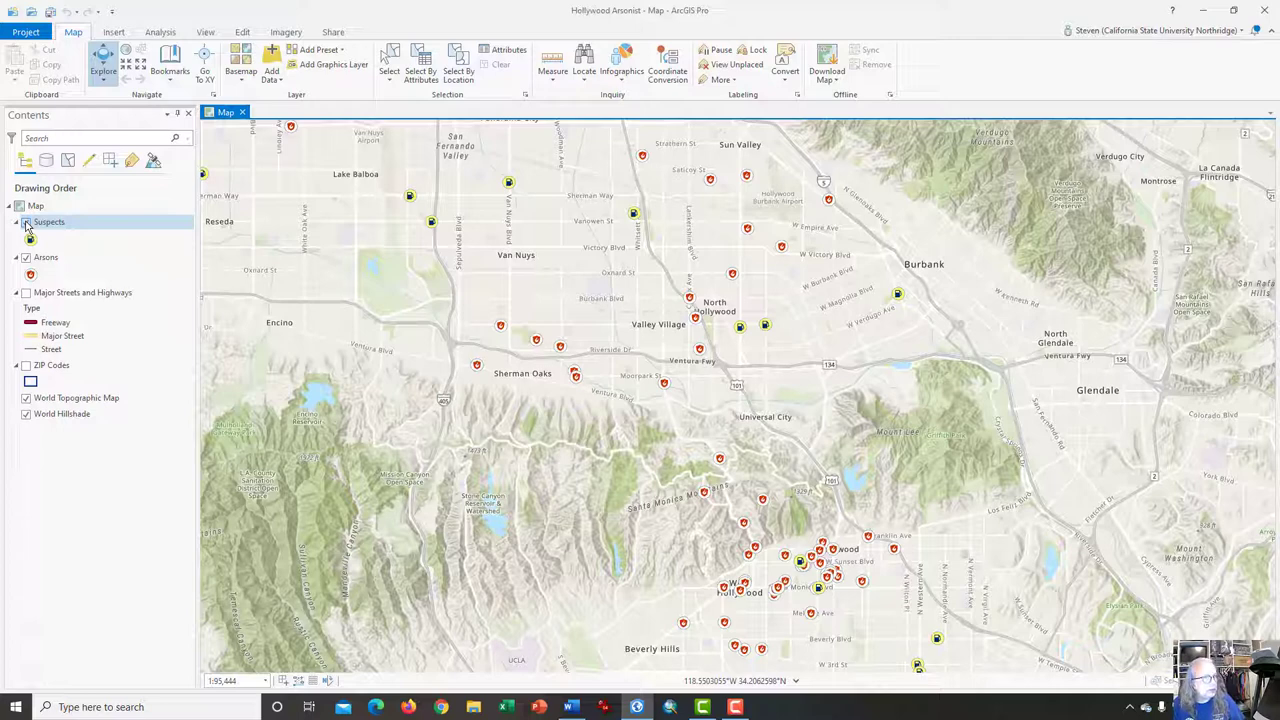
pyautogui.click(26, 223)
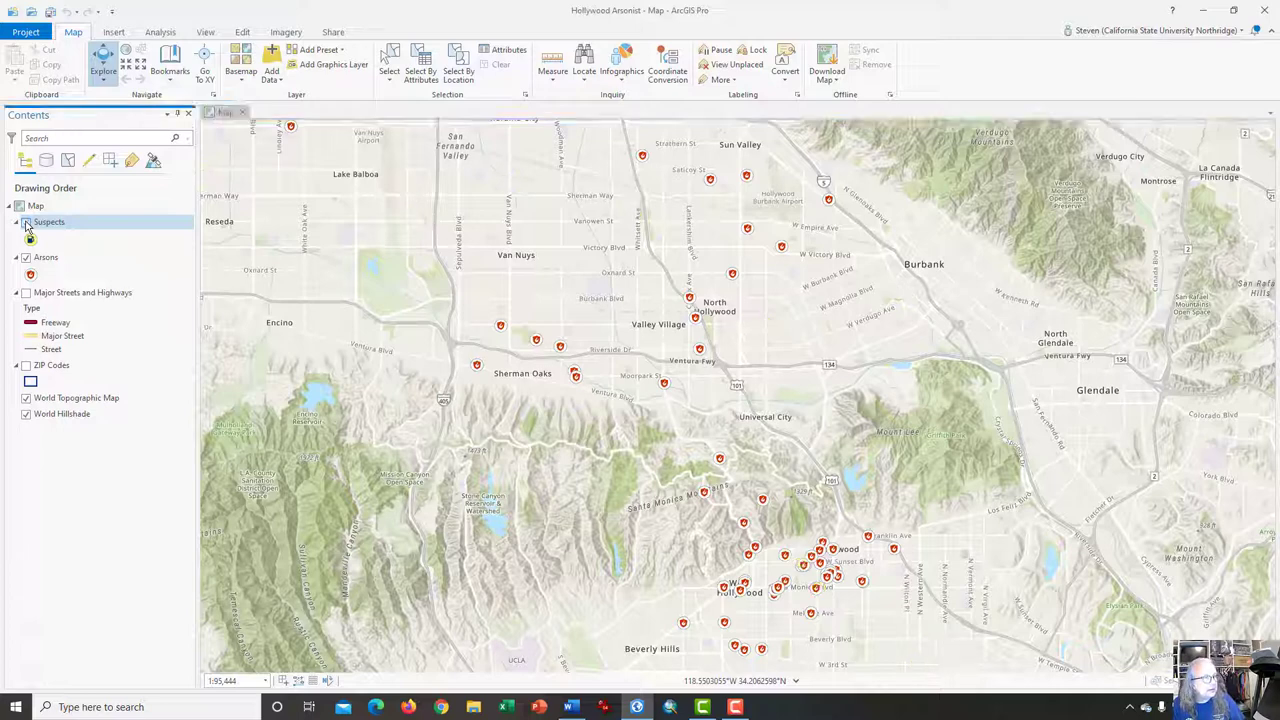
pyautogui.click(26, 223)
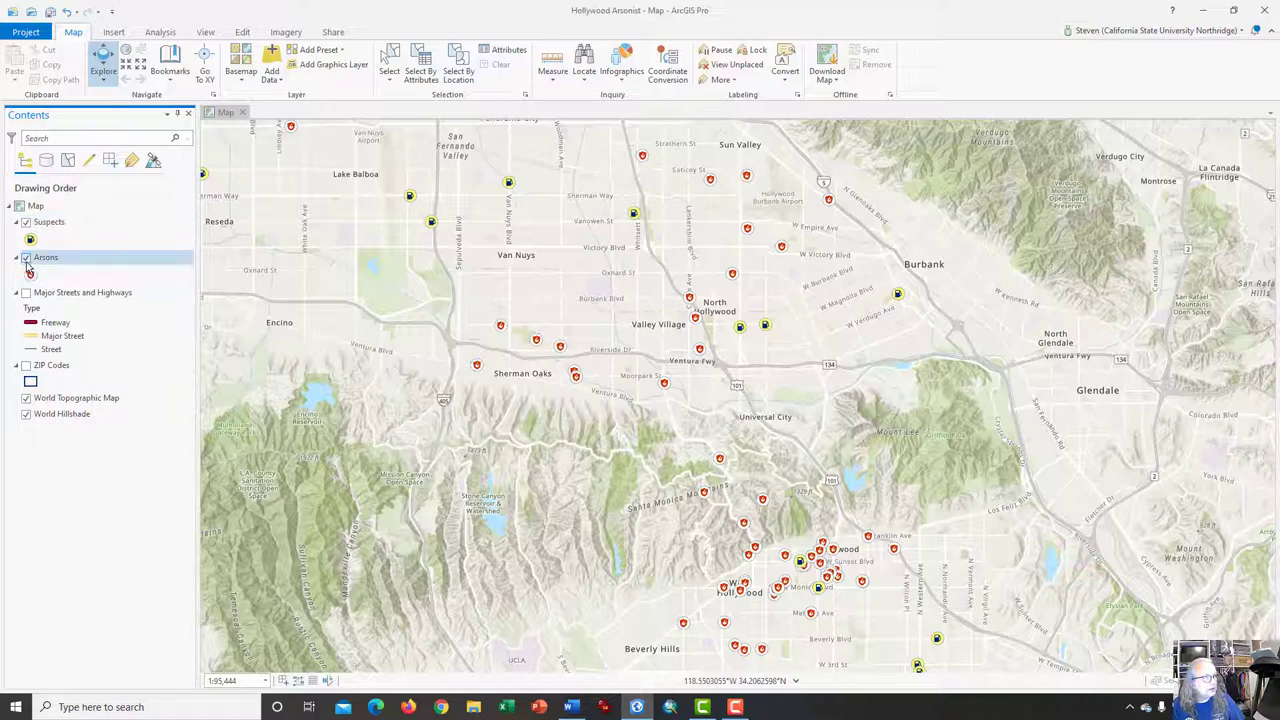
pyautogui.click(26, 258)
pyautogui.click(27, 260)
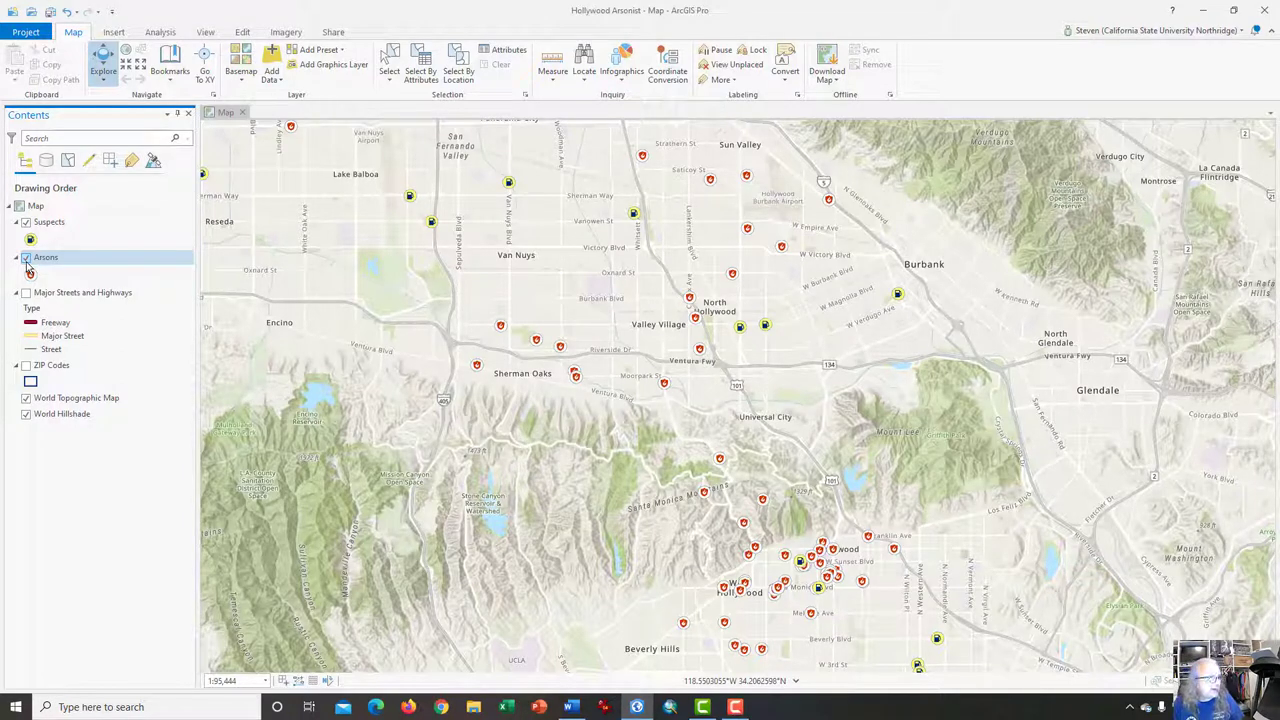
pyautogui.click(19, 294)
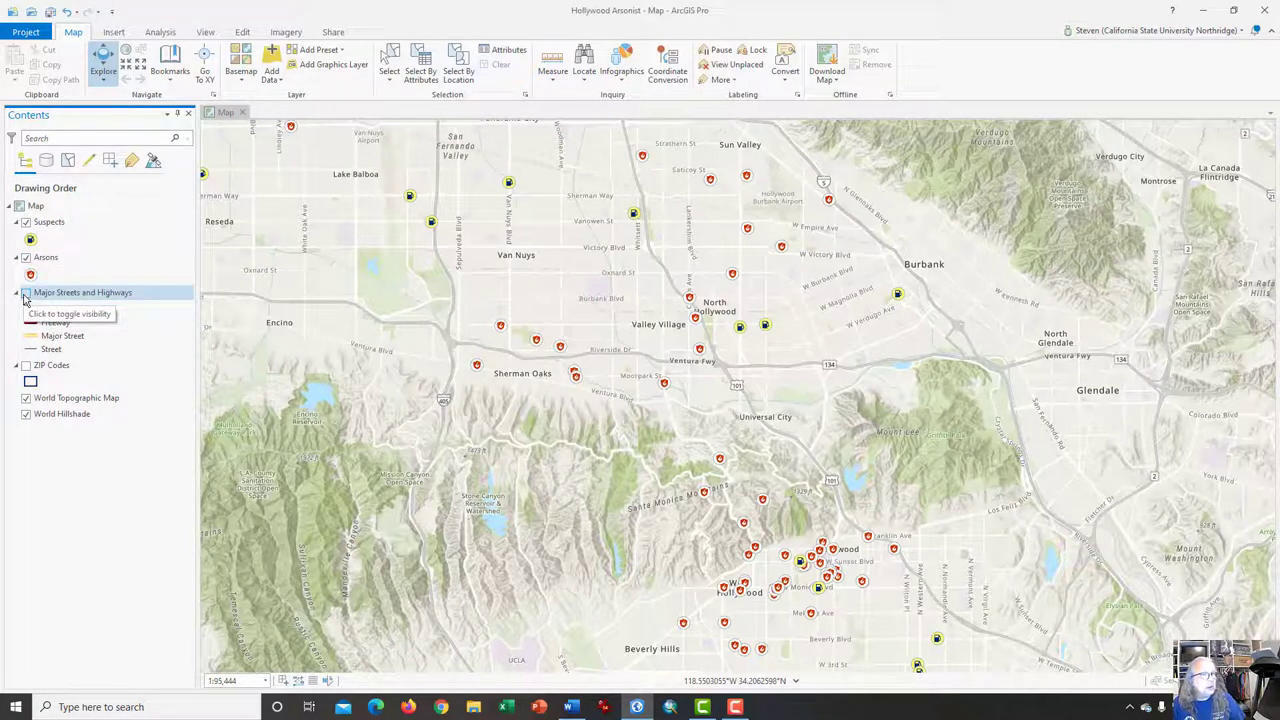
pyautogui.click(25, 297)
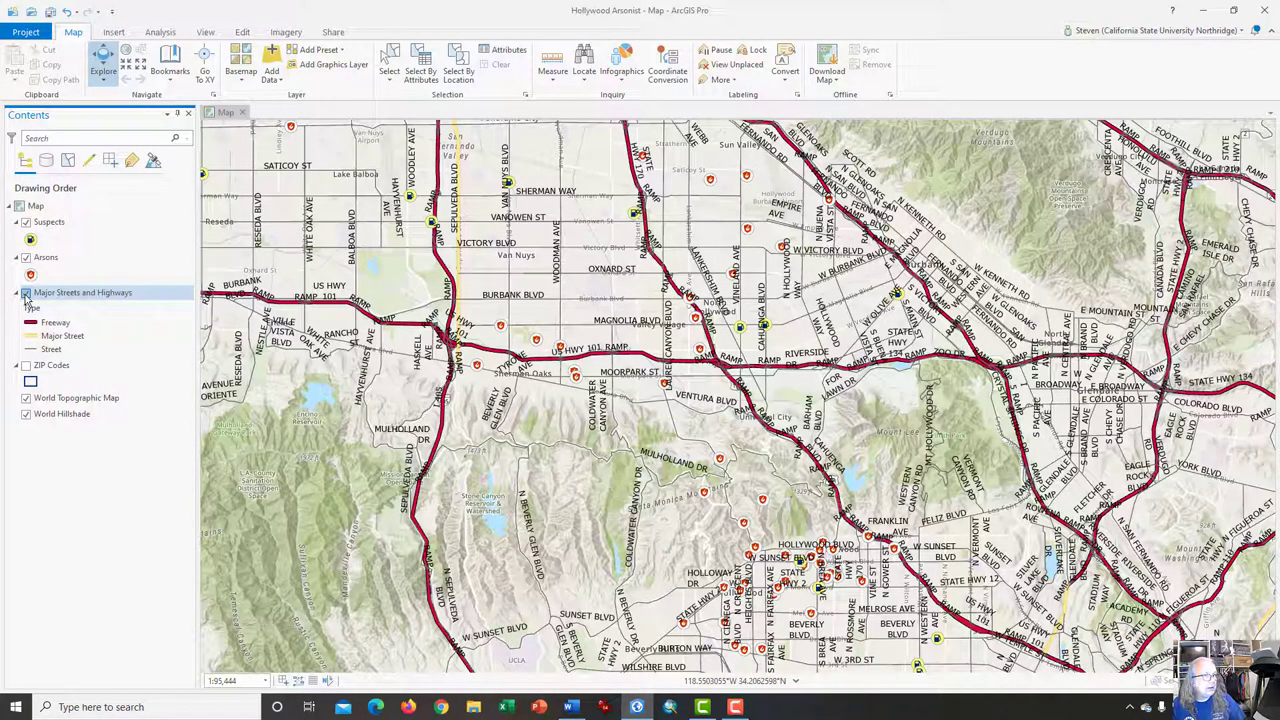
pyautogui.click(25, 297)
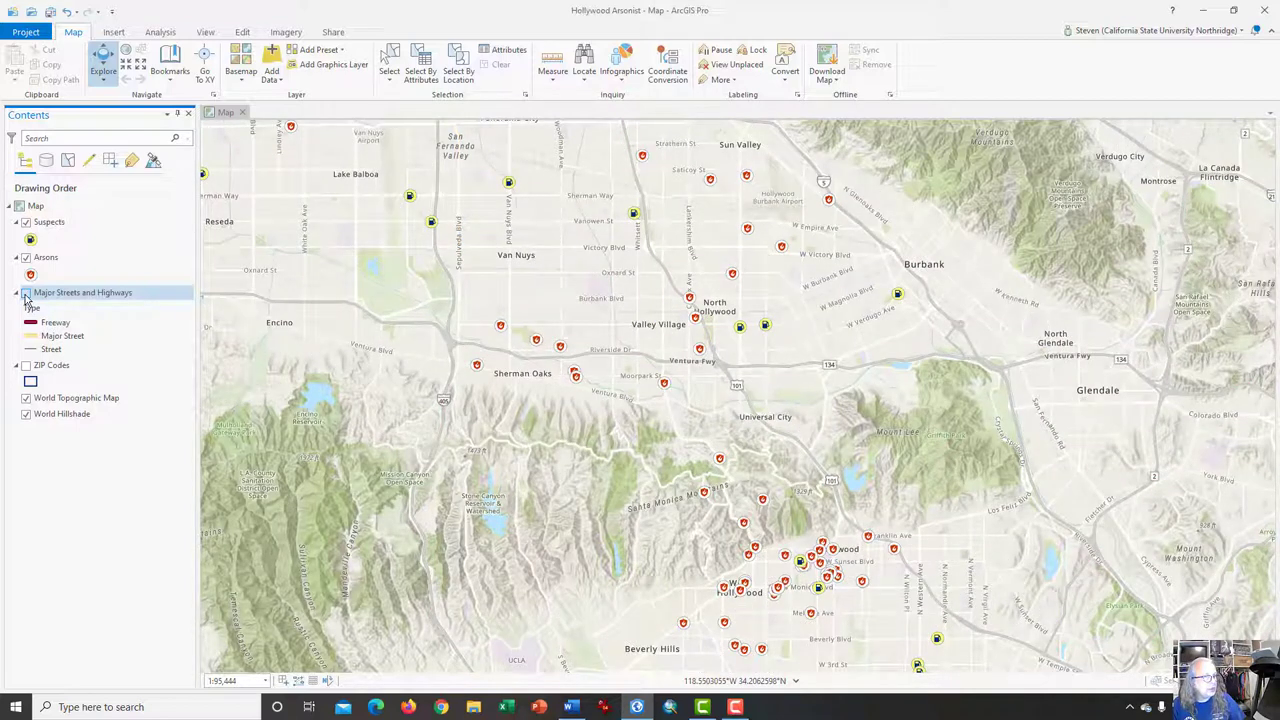
pyautogui.click(25, 398)
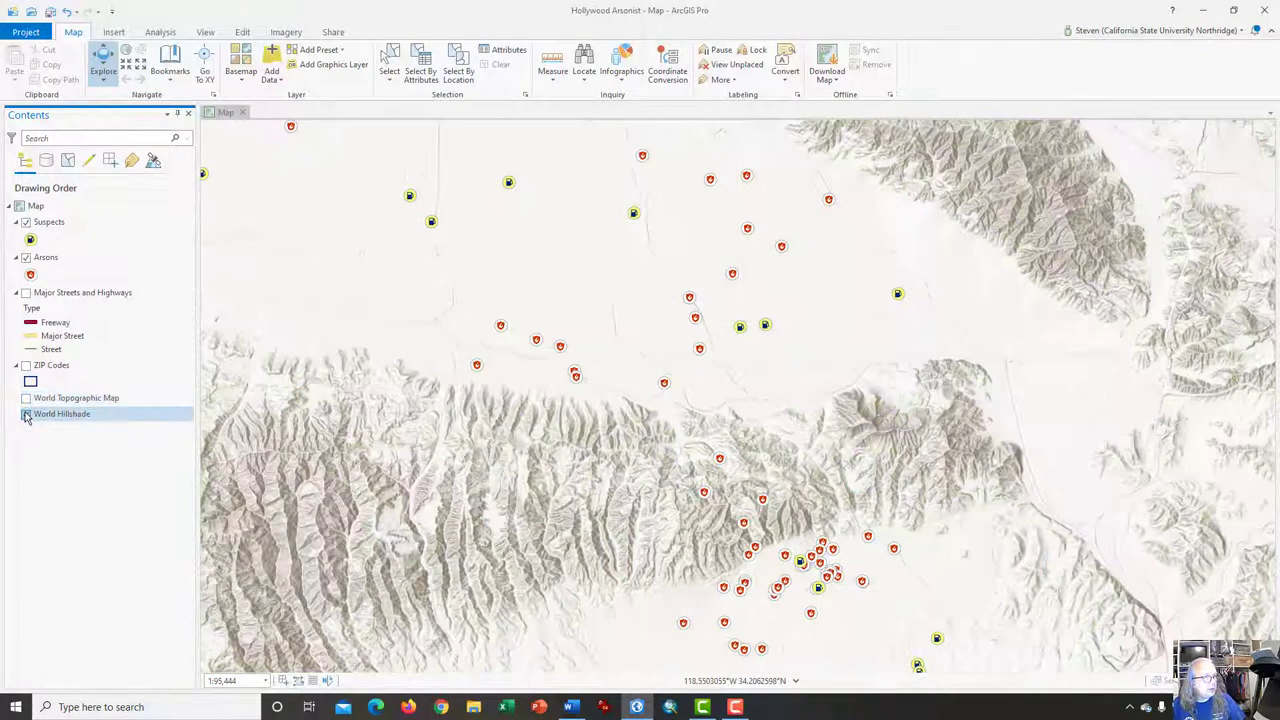
pyautogui.click(25, 414)
pyautogui.click(26, 415)
pyautogui.click(25, 398)
pyautogui.click(26, 415)
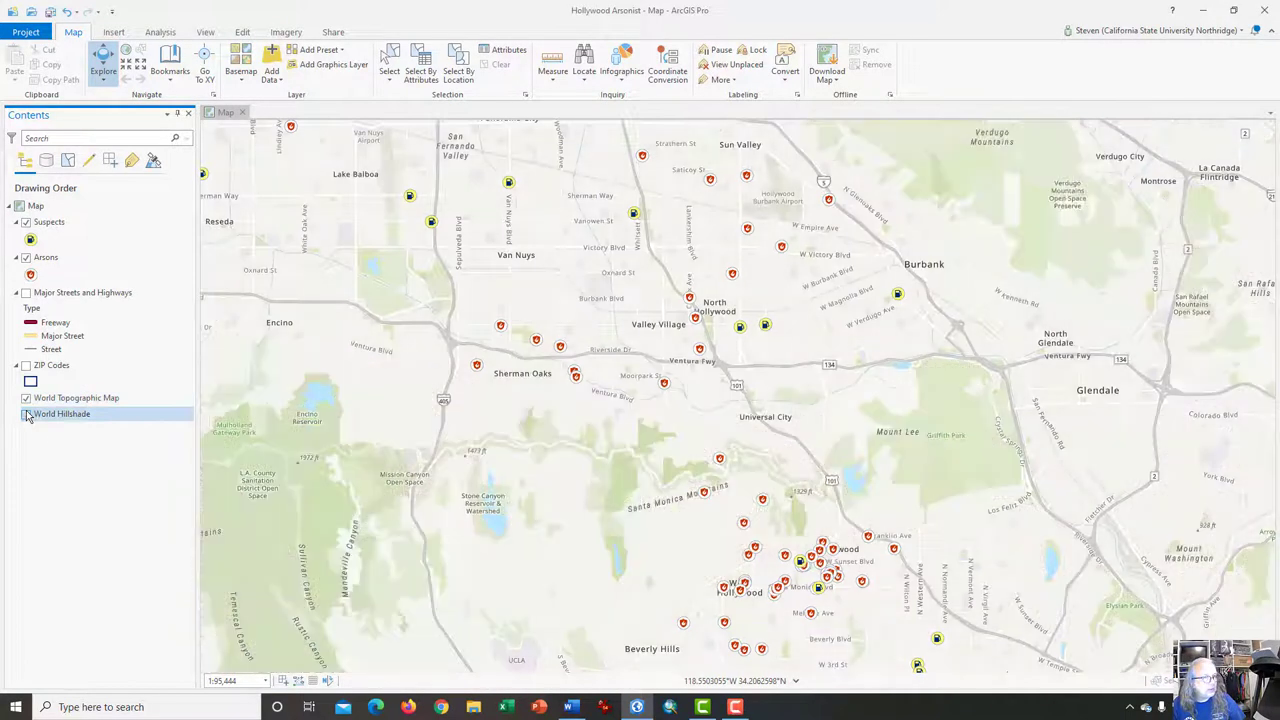
pyautogui.click(26, 415)
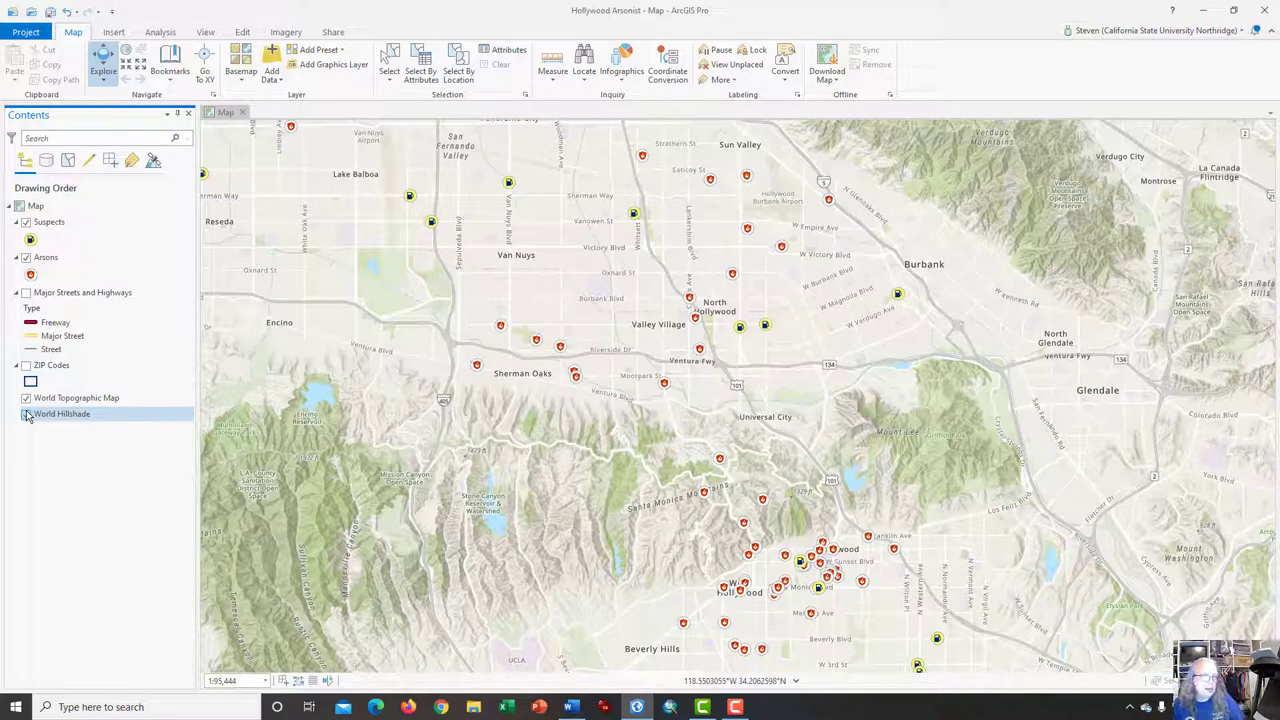
pyautogui.click(26, 414)
pyautogui.click(26, 365)
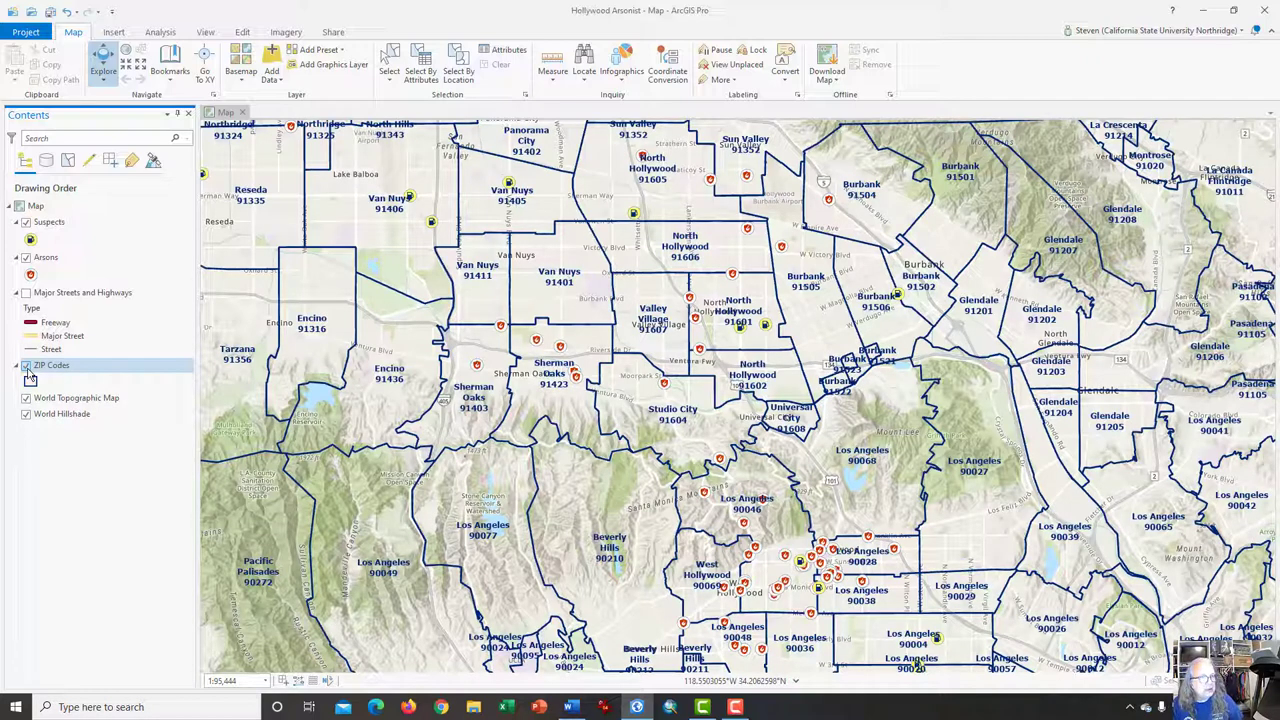
pyautogui.click(26, 366)
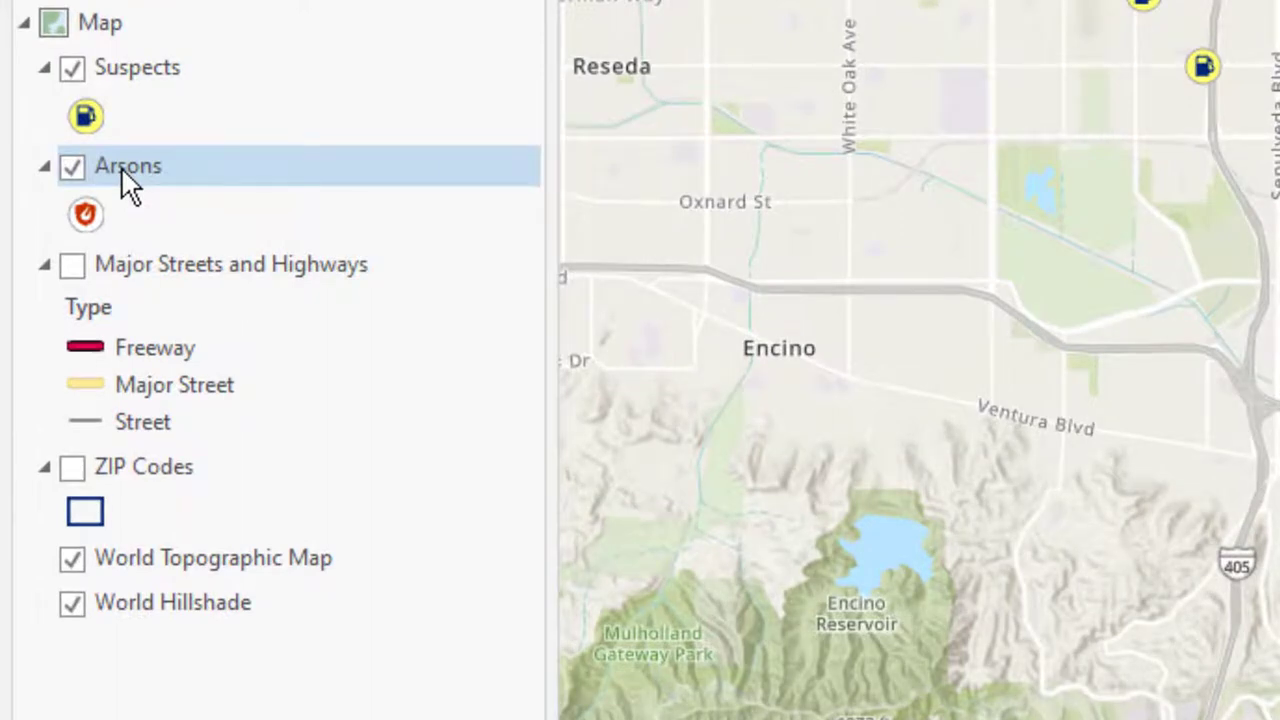
# Step: Open the Arsons attribute table (62 records) and bring up the Fires_link column menu
pyautogui.rightClick(121, 168)
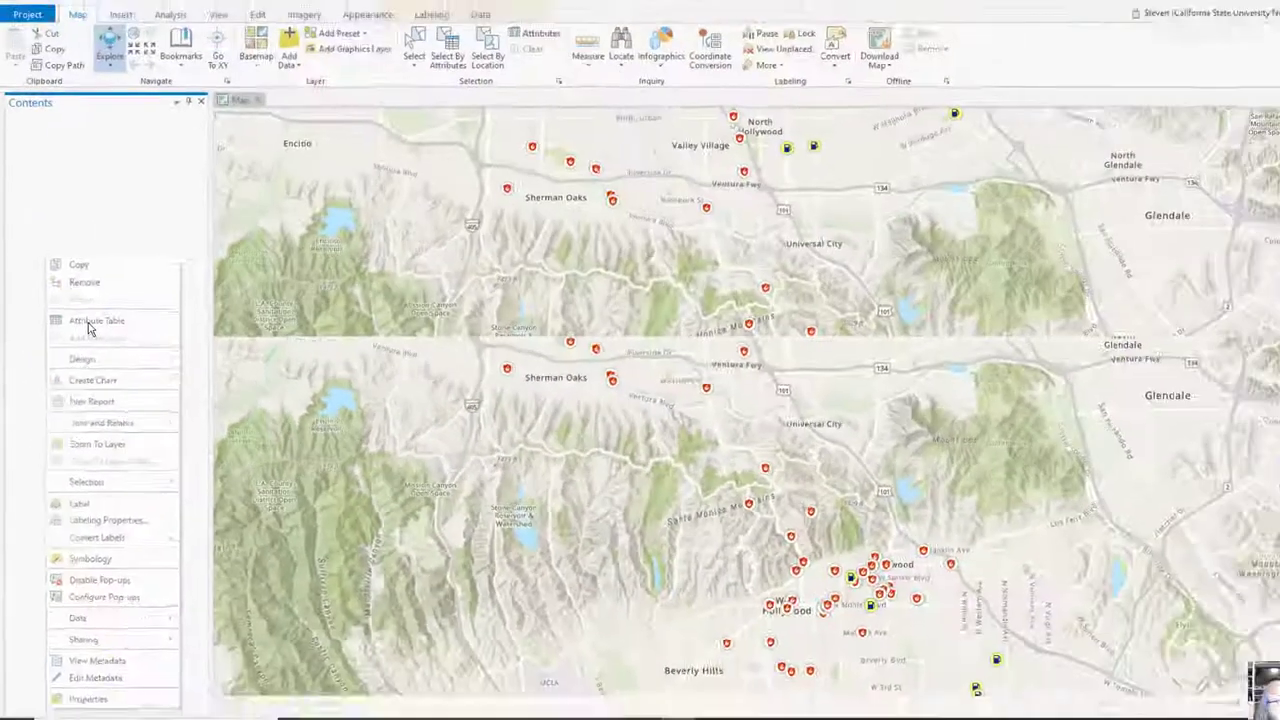
pyautogui.click(236, 345)
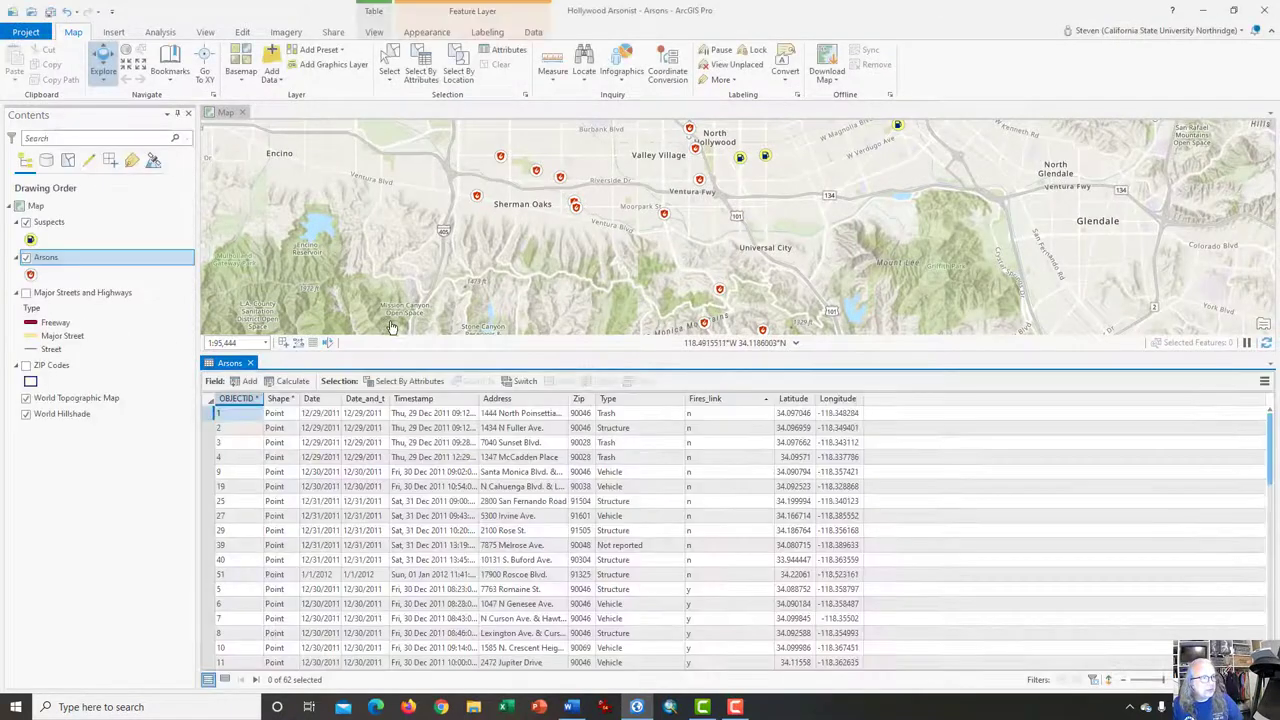
pyautogui.click(762, 404)
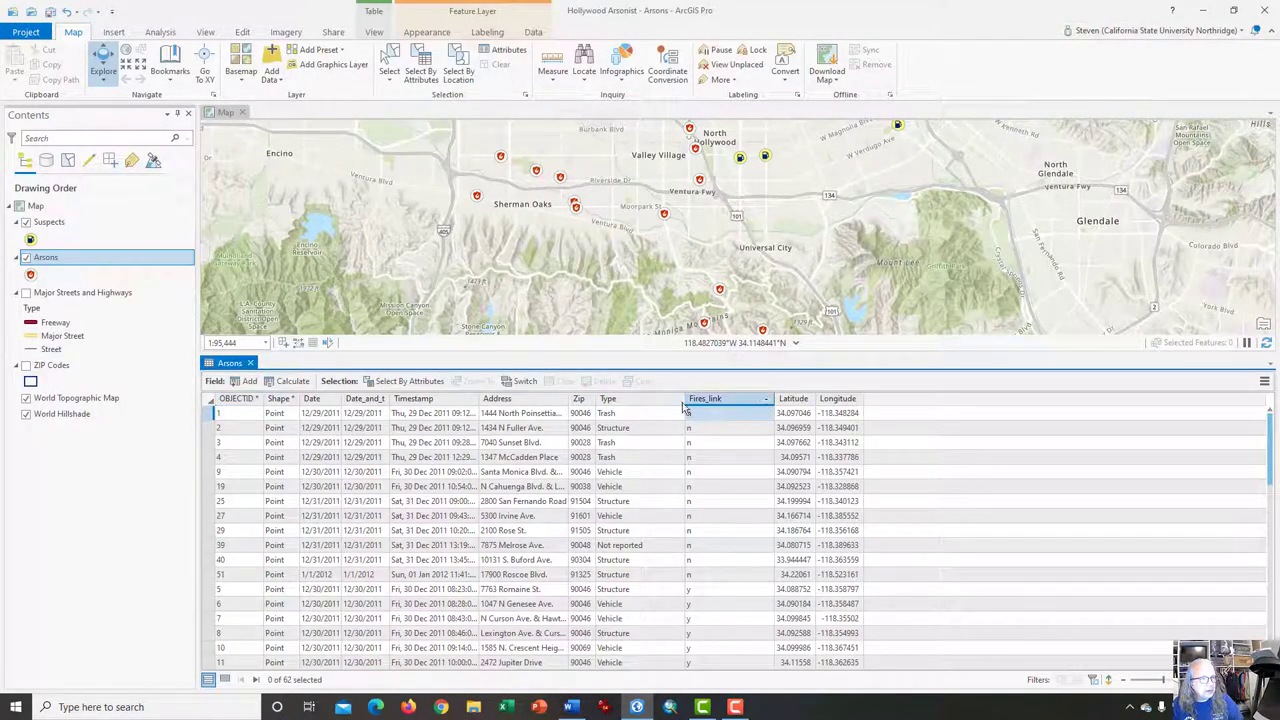
pyautogui.click(363, 402)
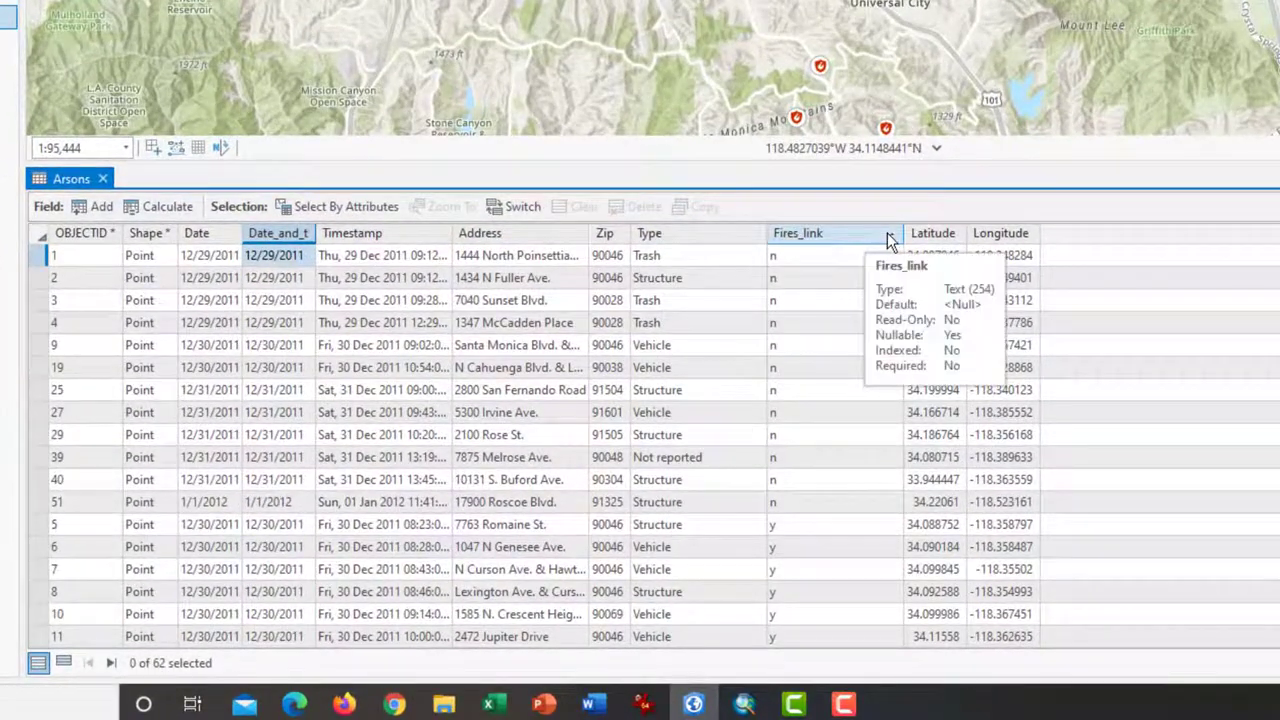
pyautogui.click(887, 238)
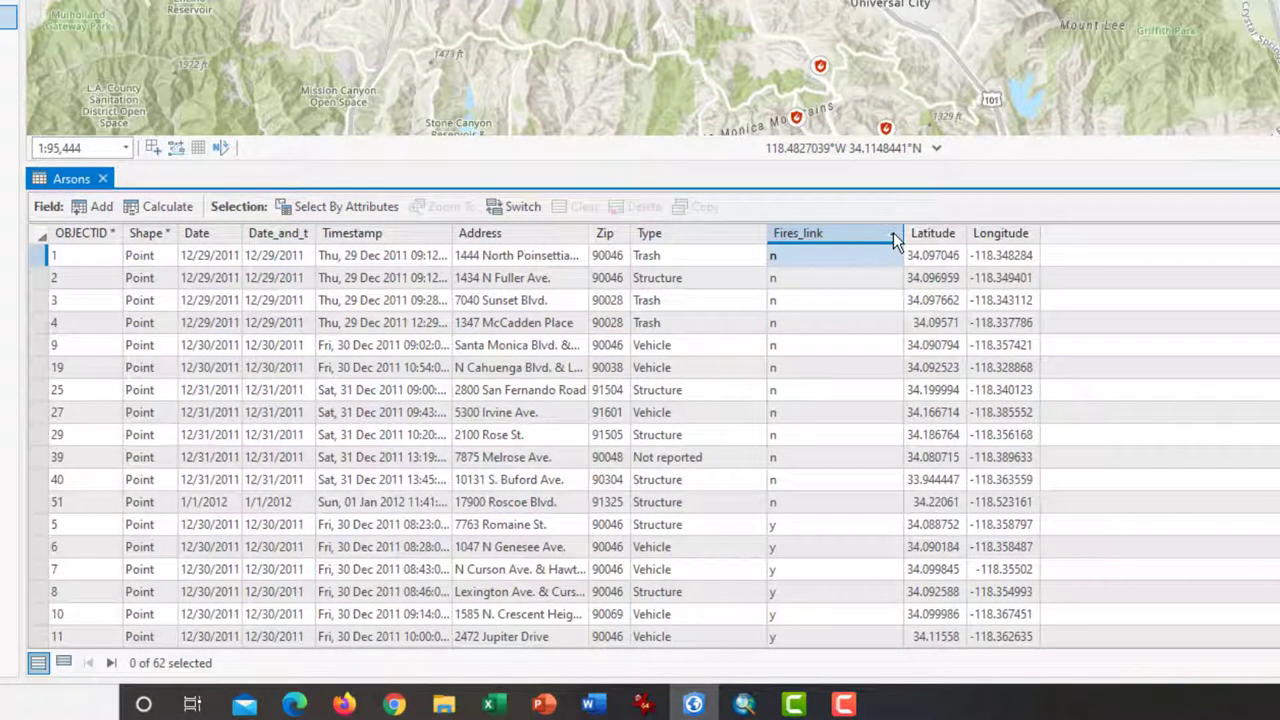
pyautogui.click(890, 240)
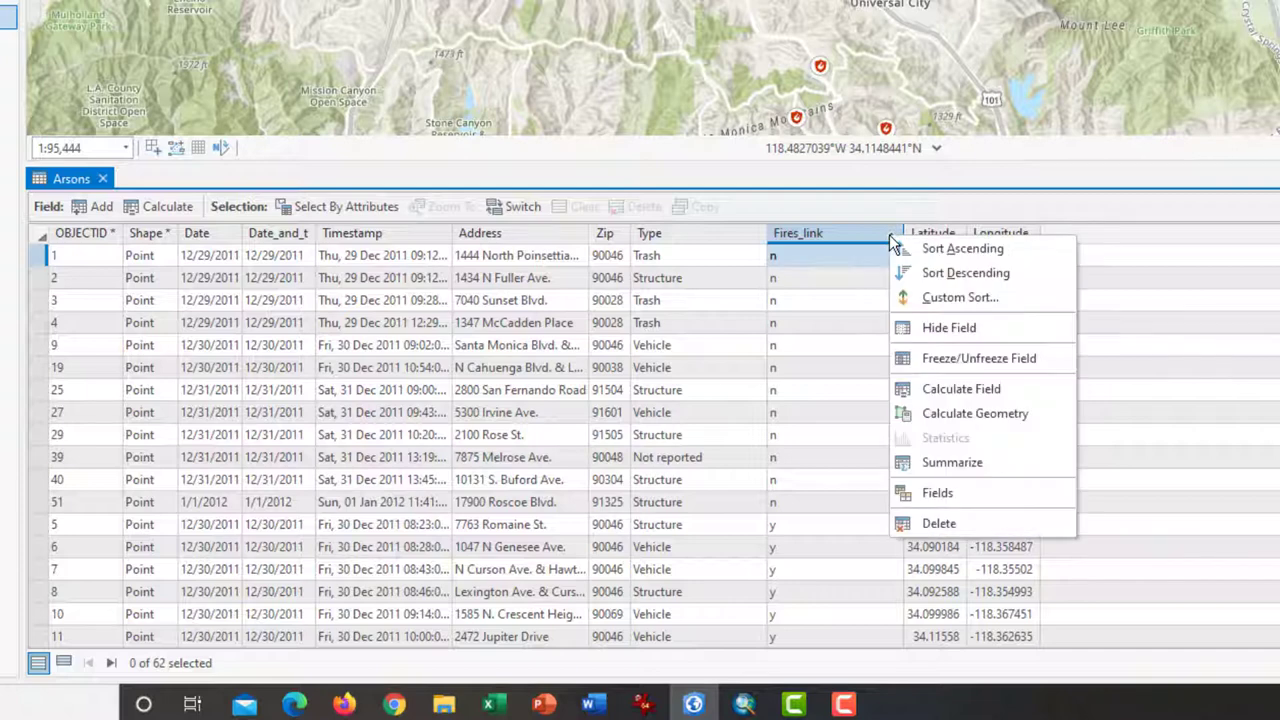
# Step: Sort the Arsons table ascending by Fires_link so the 'n' records come before 'y'
pyautogui.click(961, 250)
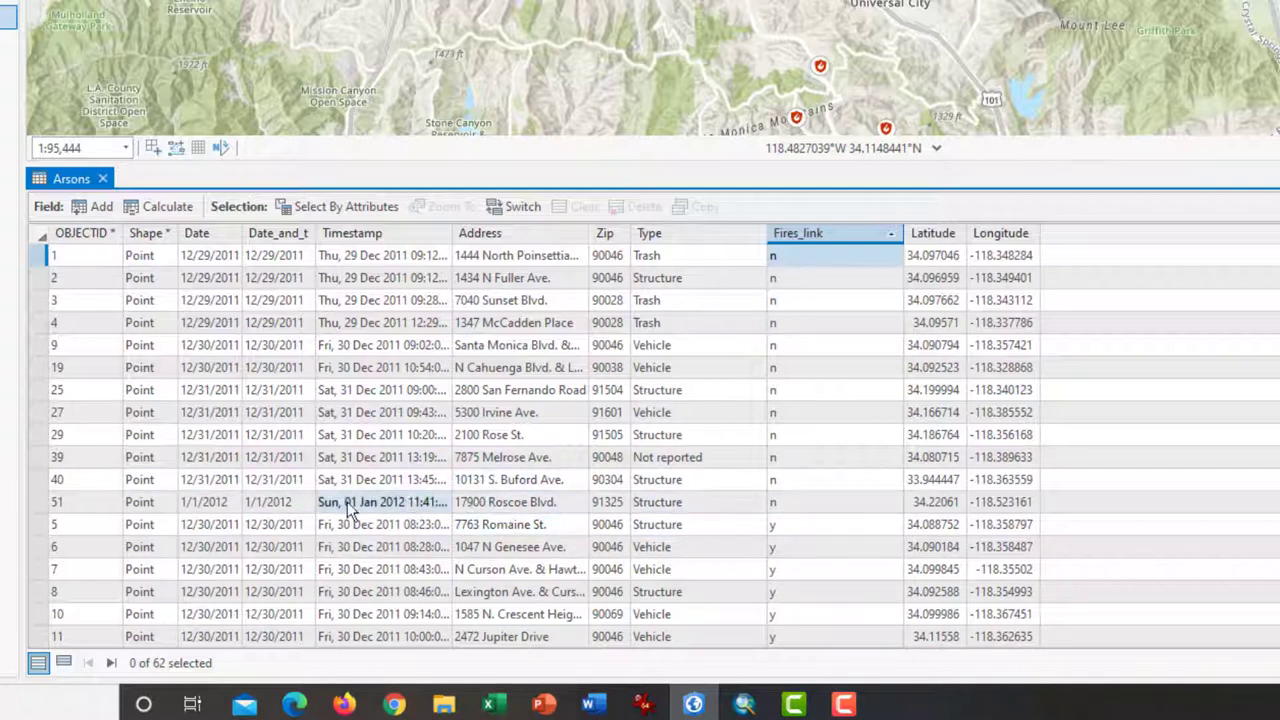
# Step: Select the 12 arson rows whose Fires_link is 'n' (12 of 62) from the row headers
pyautogui.click(38, 256)
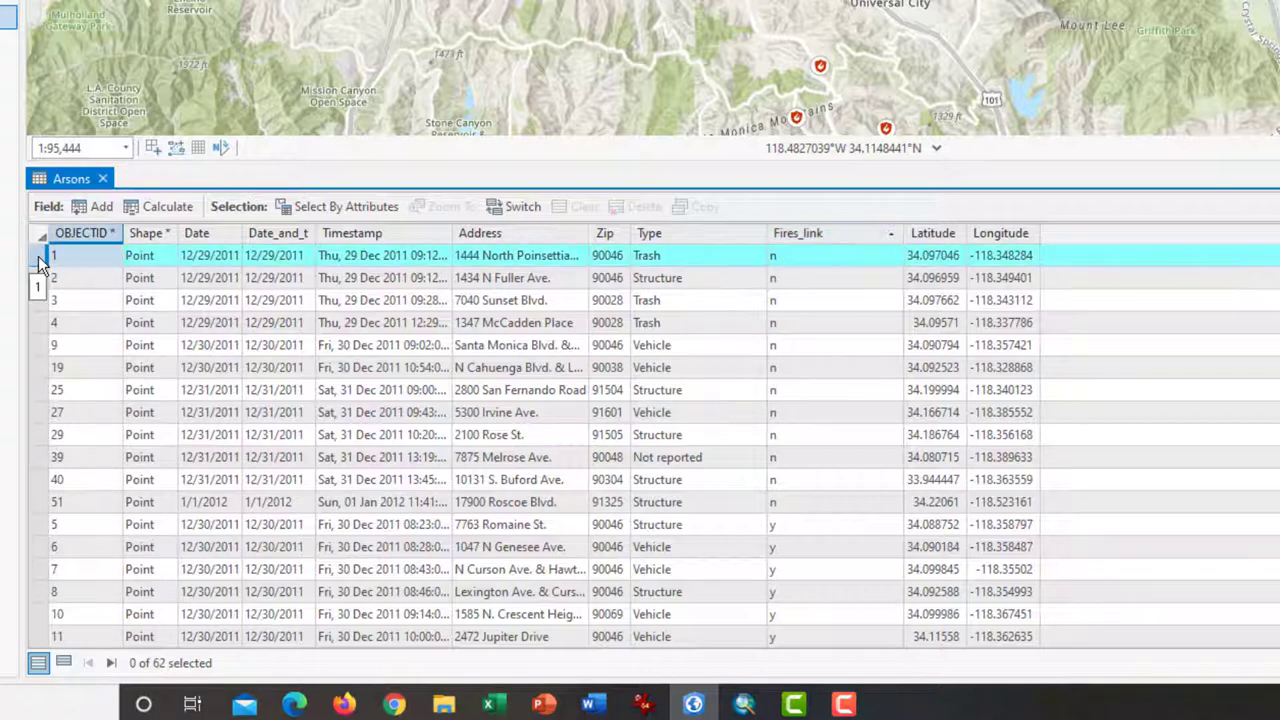
pyautogui.moveTo(38, 256); pyautogui.dragTo(33, 507)
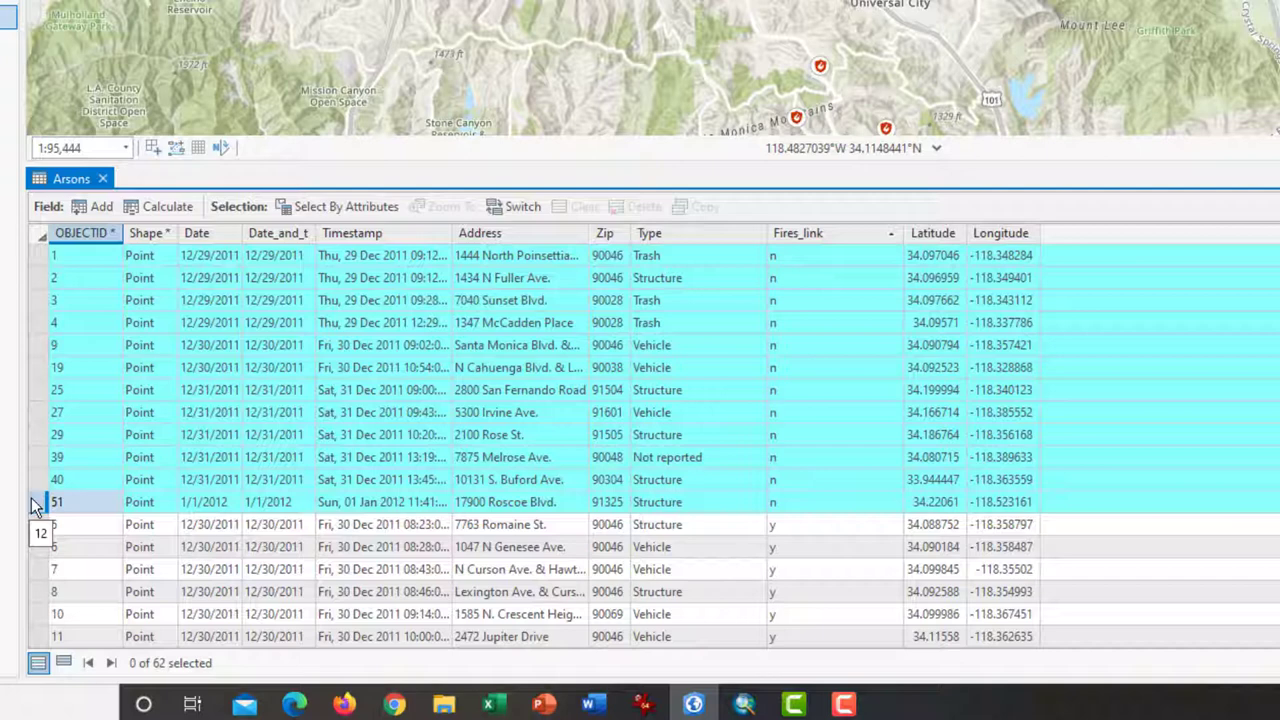
pyautogui.moveTo(34, 505); pyautogui.dragTo(34, 505)
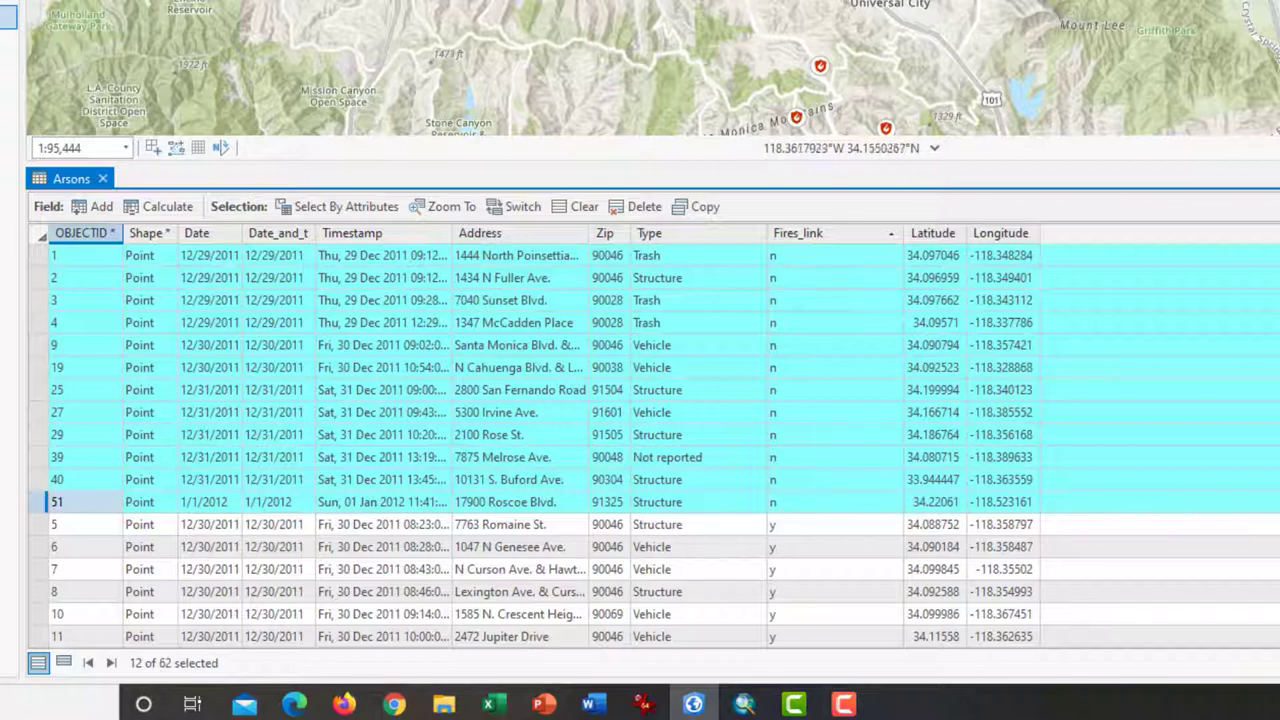
pyautogui.moveTo(893, 0); pyautogui.dragTo(905, 0)
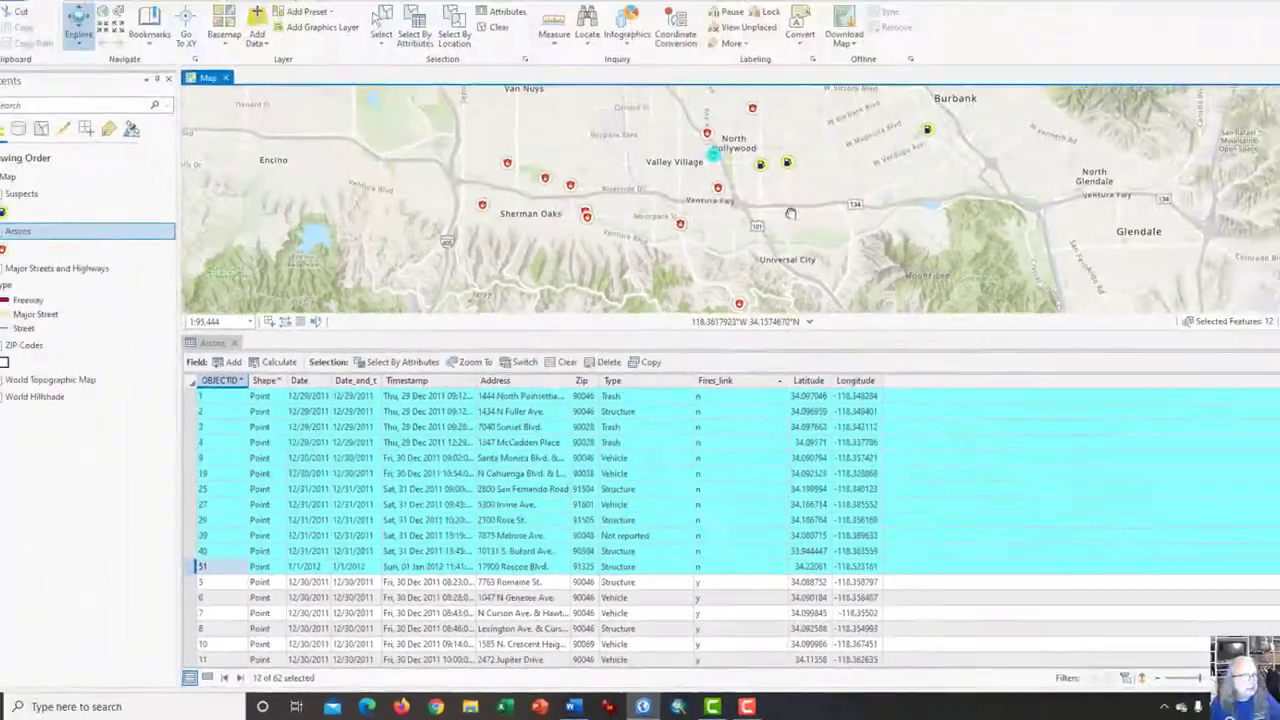
pyautogui.scroll(-5, 824, 262)
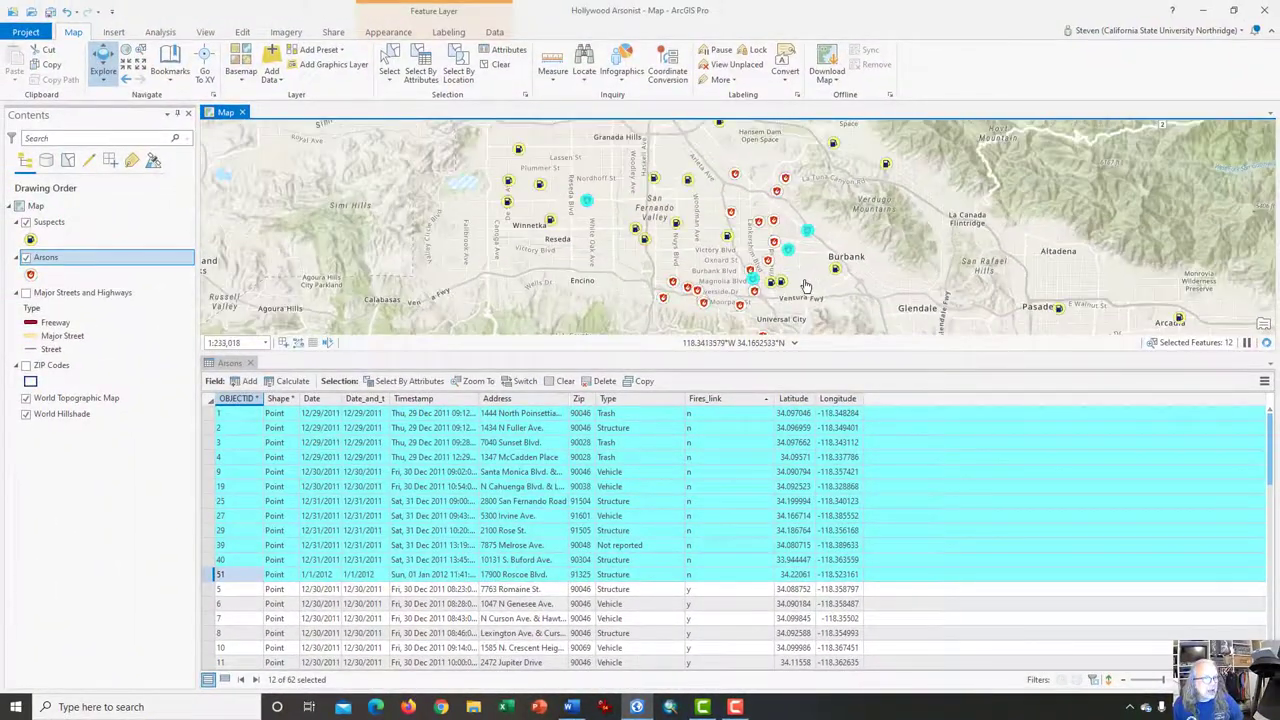
# Step: Switch the selection to the 50 arsons with Fires_link 'y'
pyautogui.moveTo(806, 285); pyautogui.dragTo(782, 232)
pyautogui.scroll(-2, 782, 232)
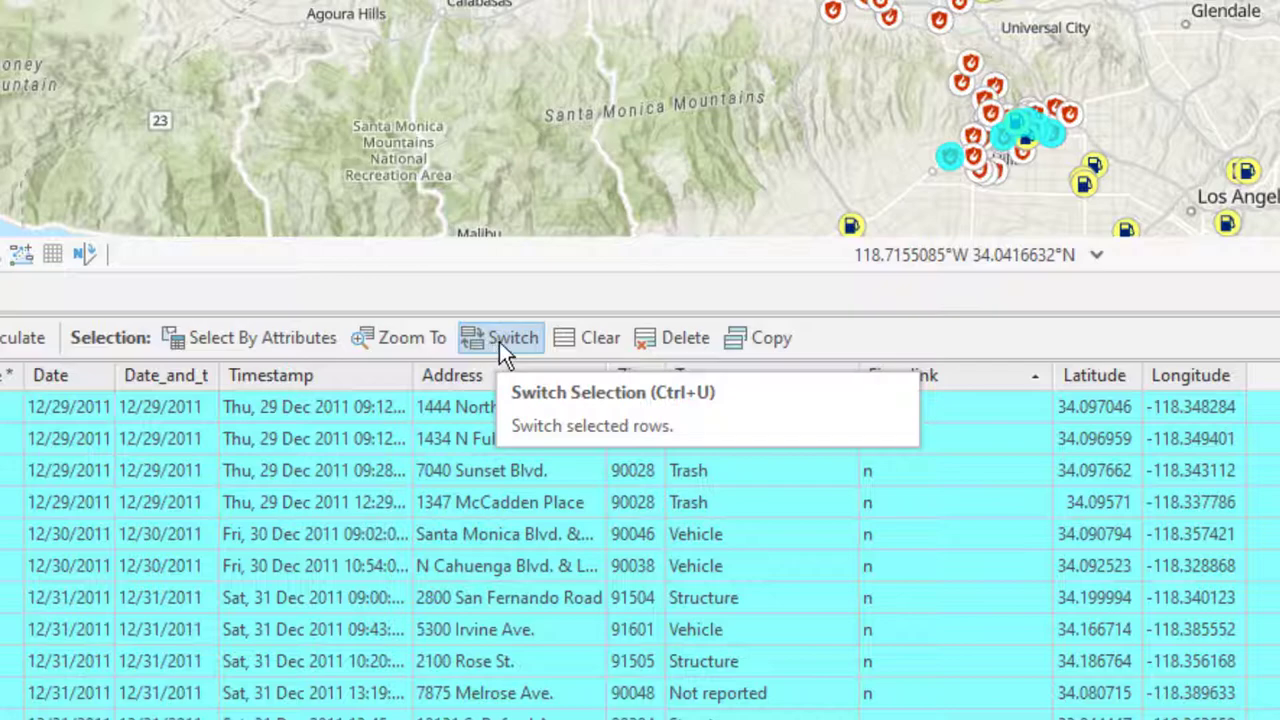
pyautogui.click(499, 342)
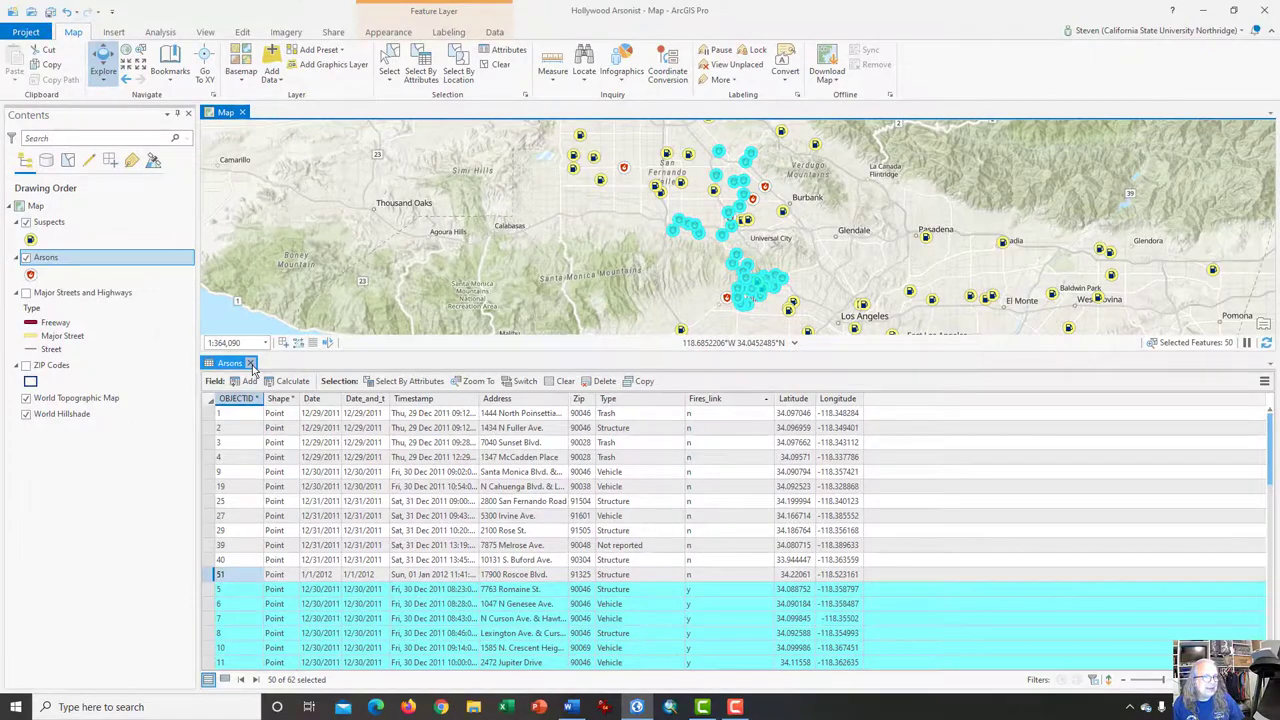
# Step: Close the Arsons table, zoom toward Hollywood, and show the Analysis ribbon commands
pyautogui.click(250, 364)
pyautogui.scroll(4, 818, 373)
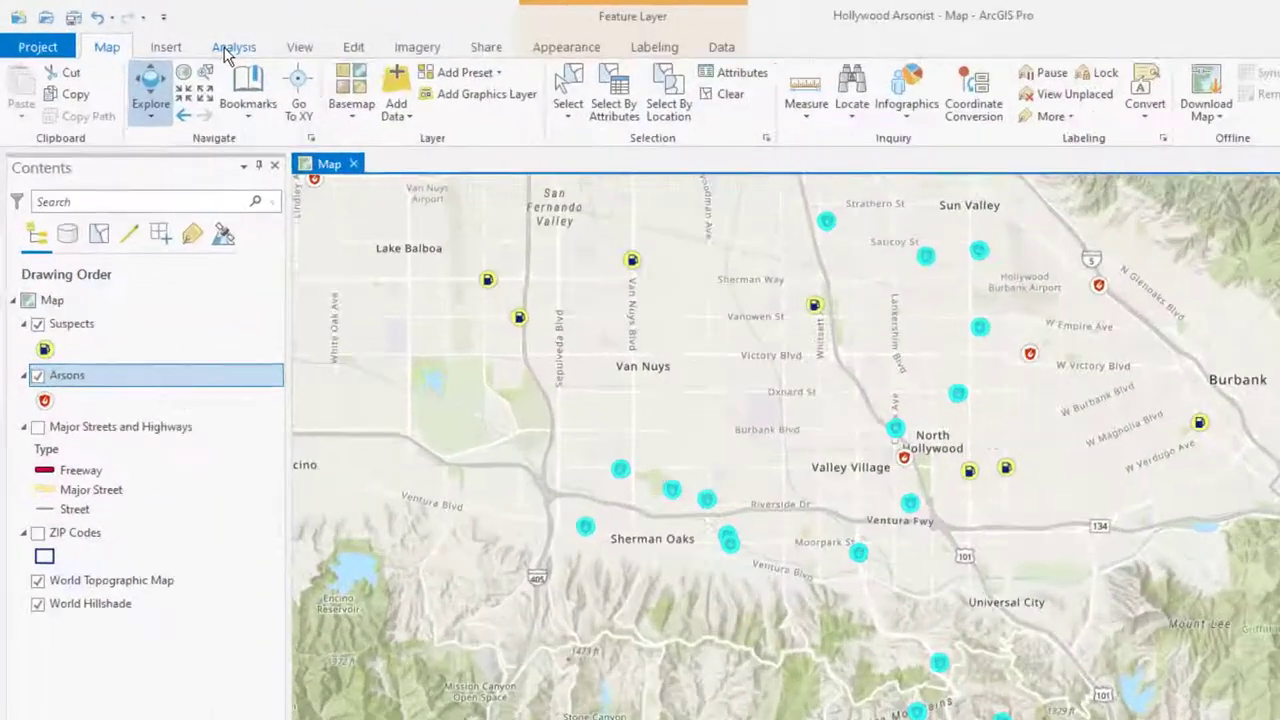
pyautogui.click(160, 32)
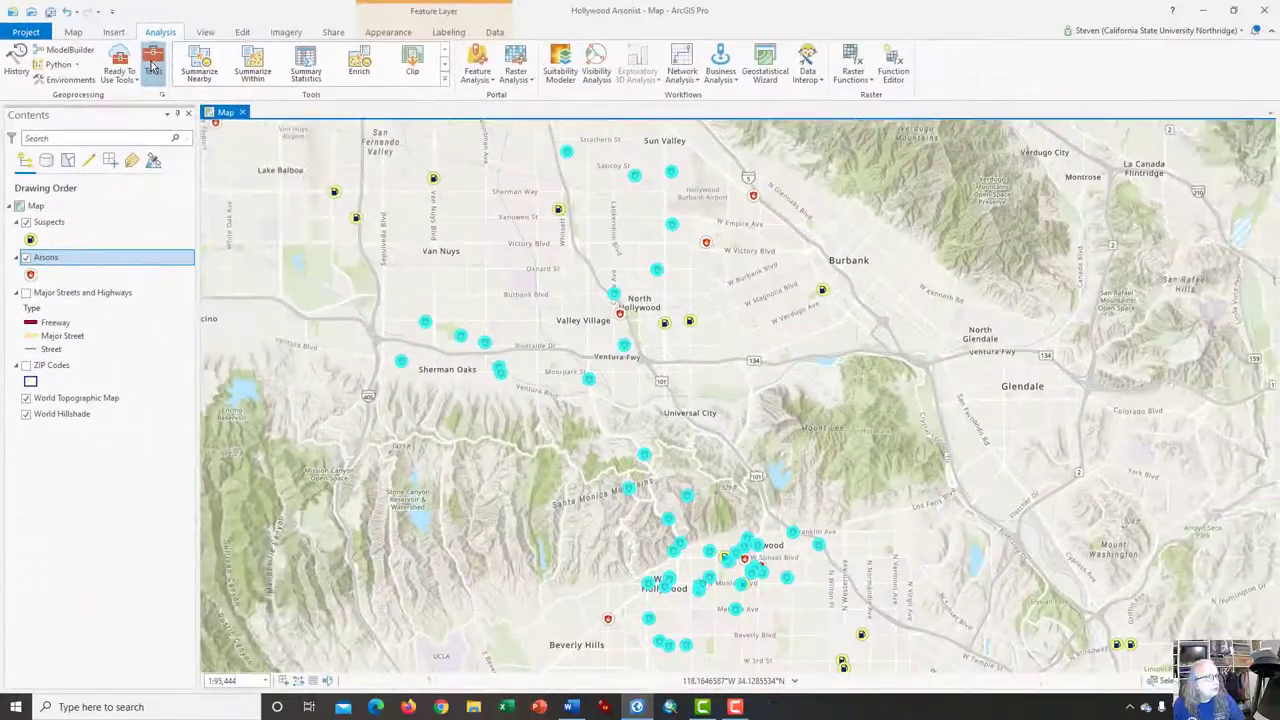
# Step: Open Geoprocessing and search for 'mean center'
pyautogui.click(335, 136)
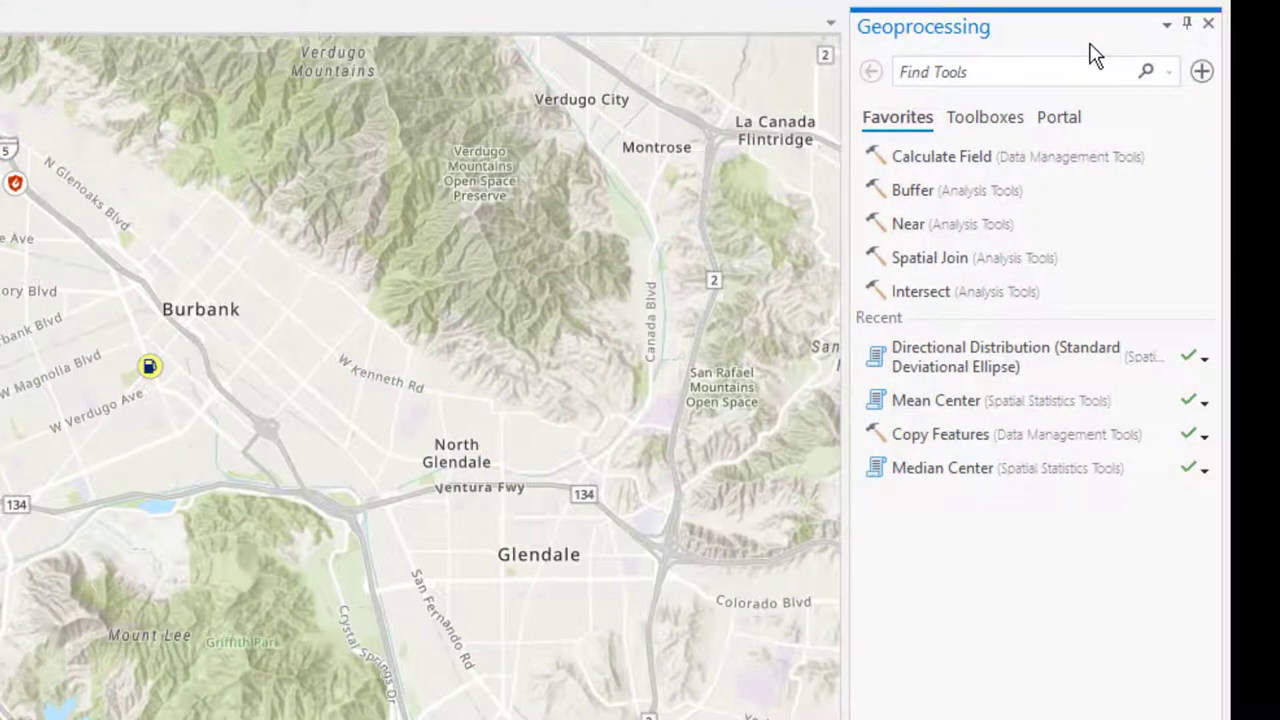
pyautogui.write('mean center')
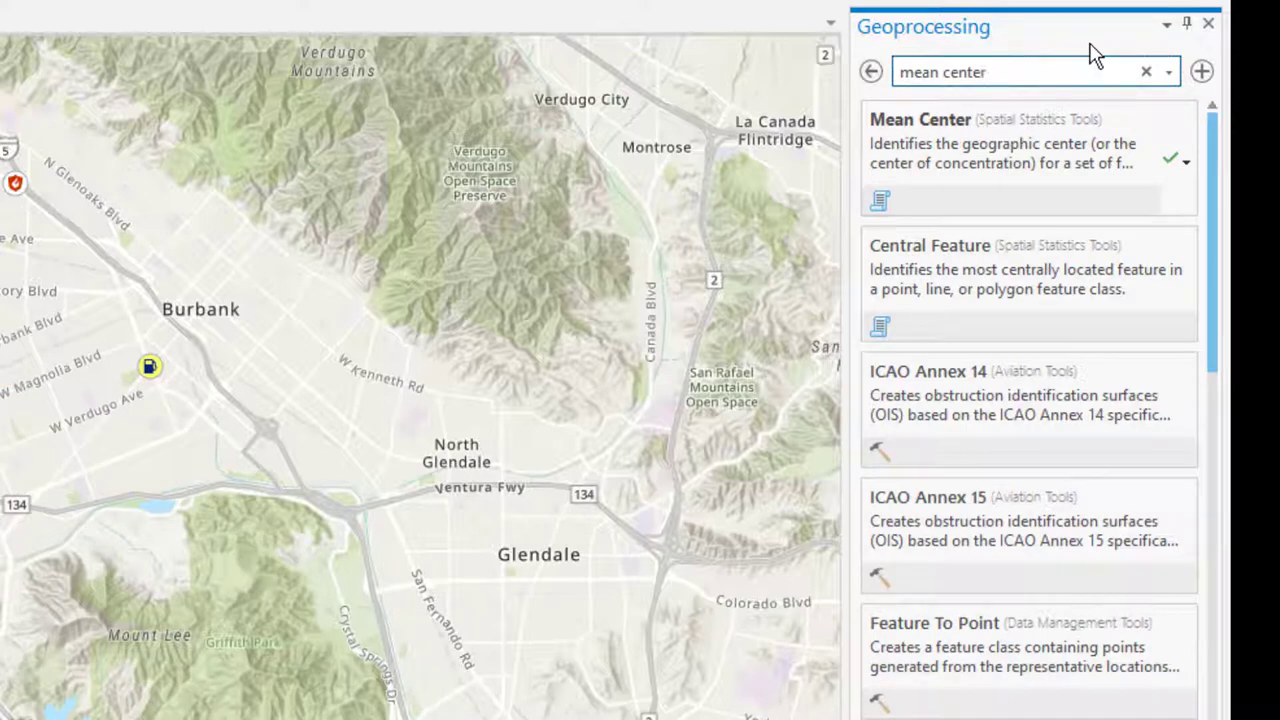
# Step: Open the Mean Center tool with Arsons as the input feature class
pyautogui.click(1012, 165)
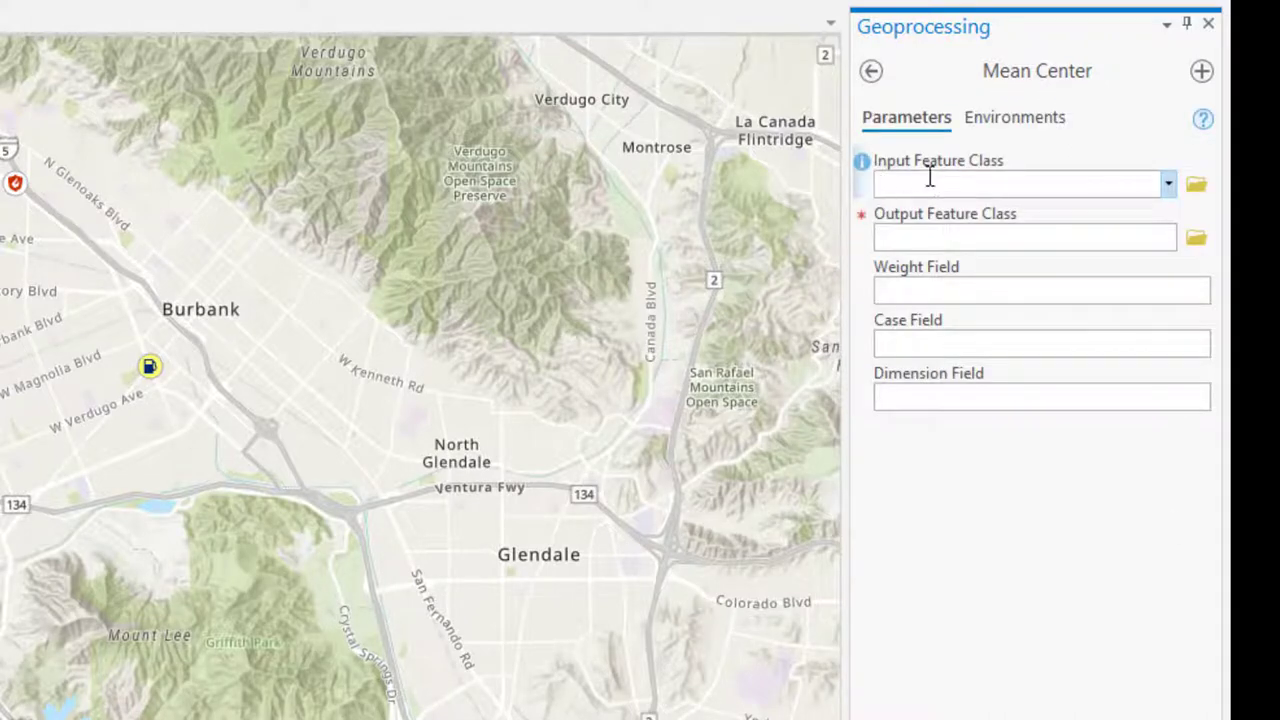
pyautogui.click(1168, 184)
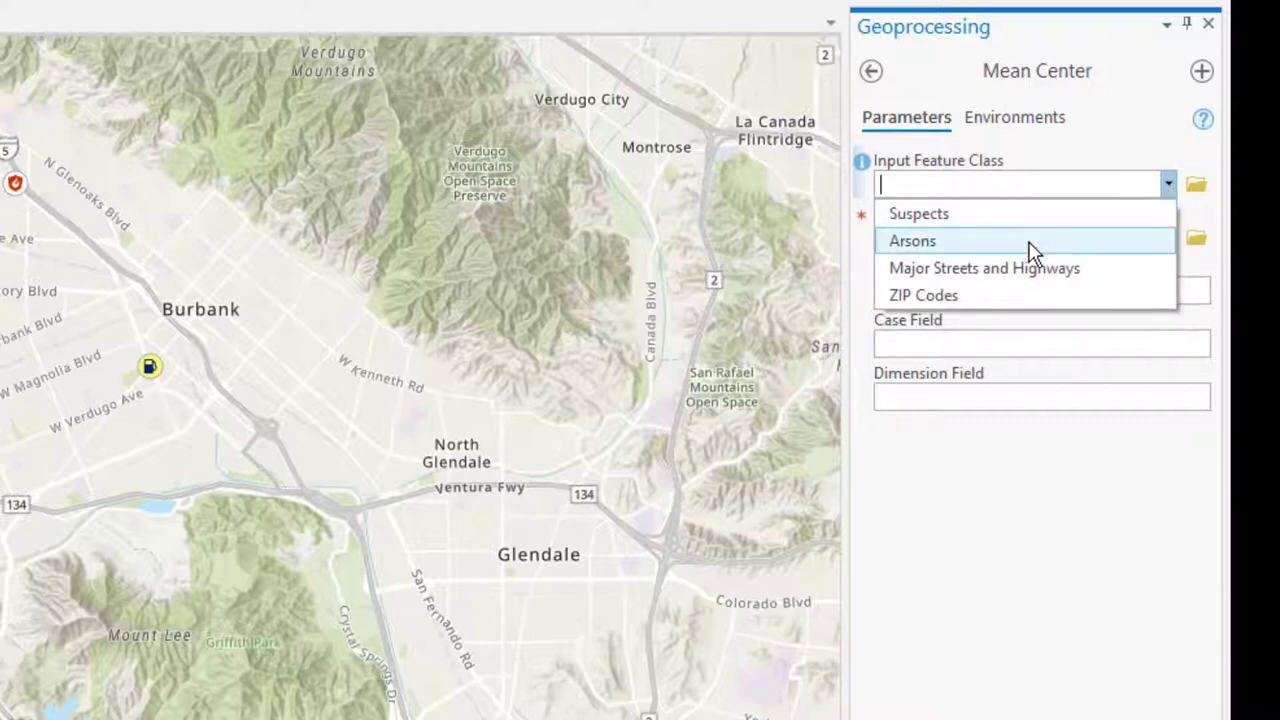
pyautogui.click(1033, 251)
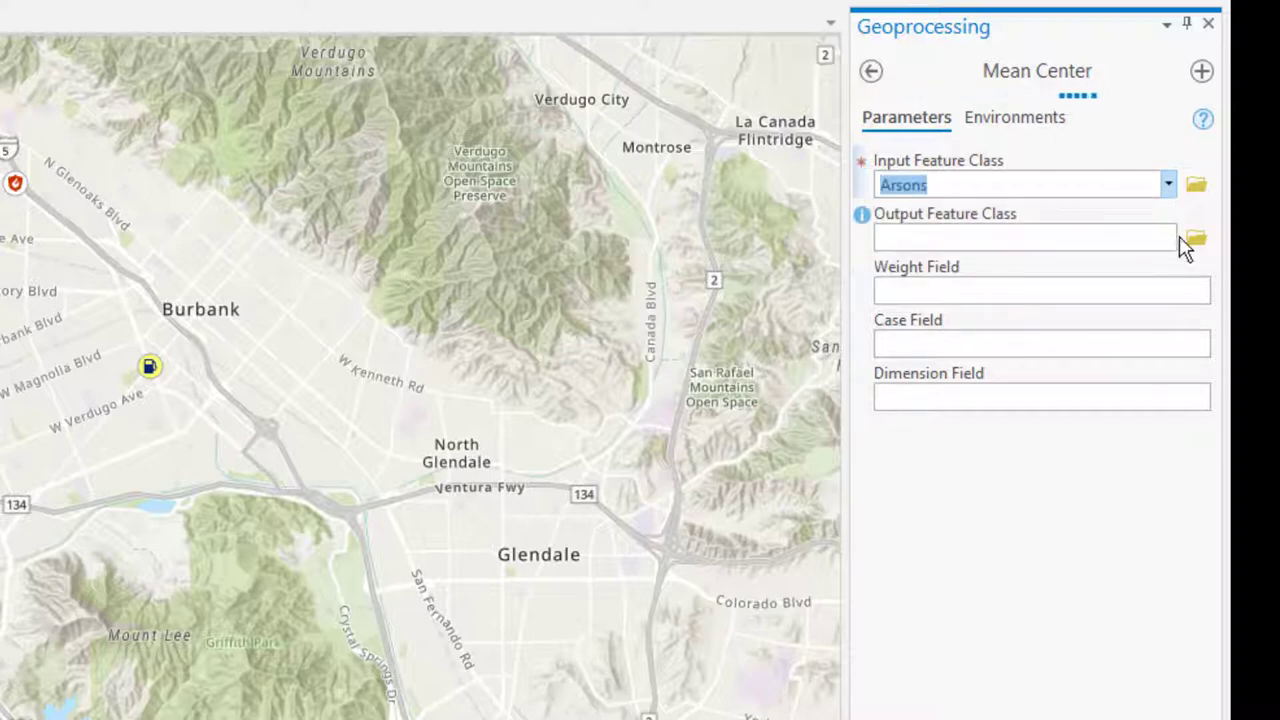
# Step: Name the output feature class MeanCenter in Hollywood Arsonist.gdb
pyautogui.click(1101, 238)
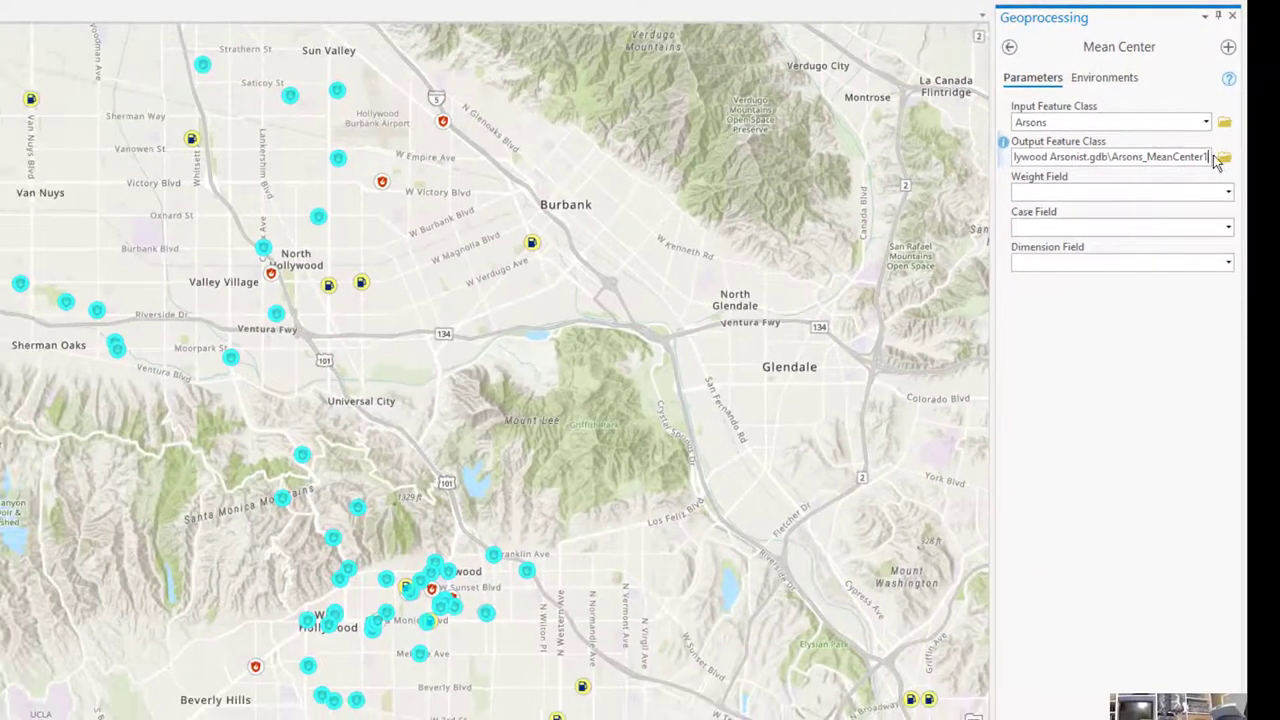
pyautogui.click(1222, 160)
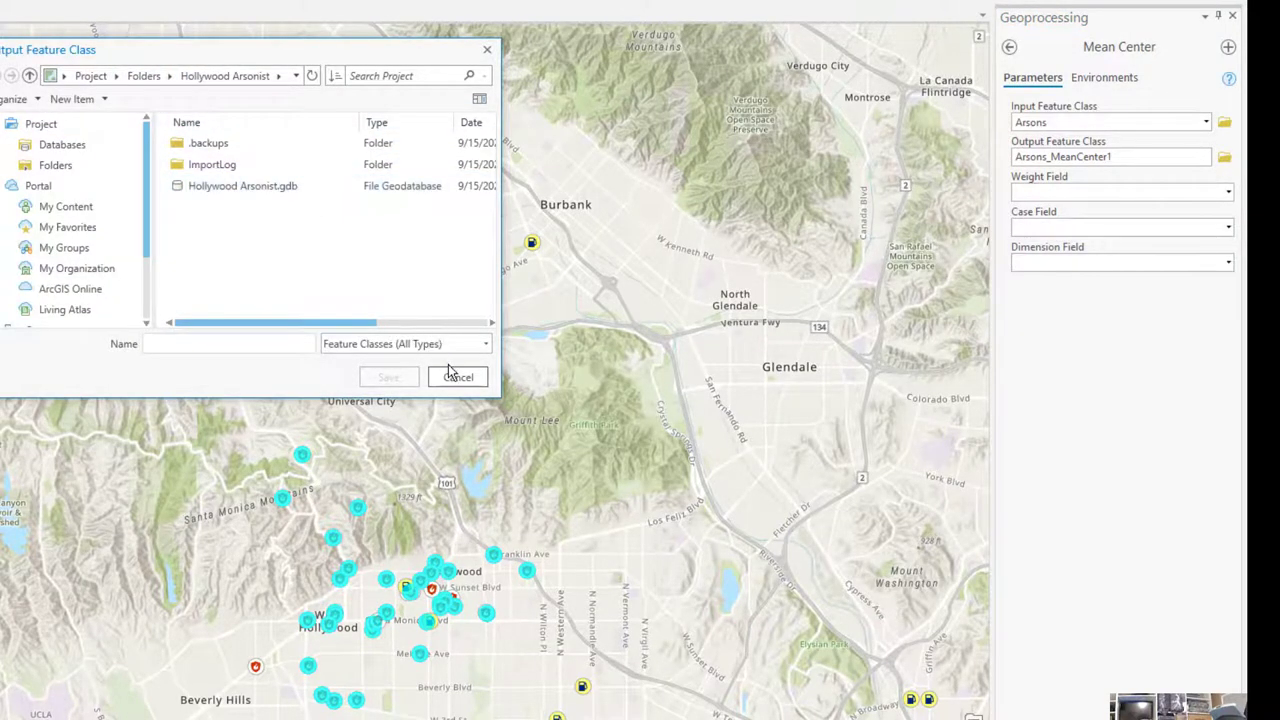
pyautogui.click(309, 343)
pyautogui.click(472, 377)
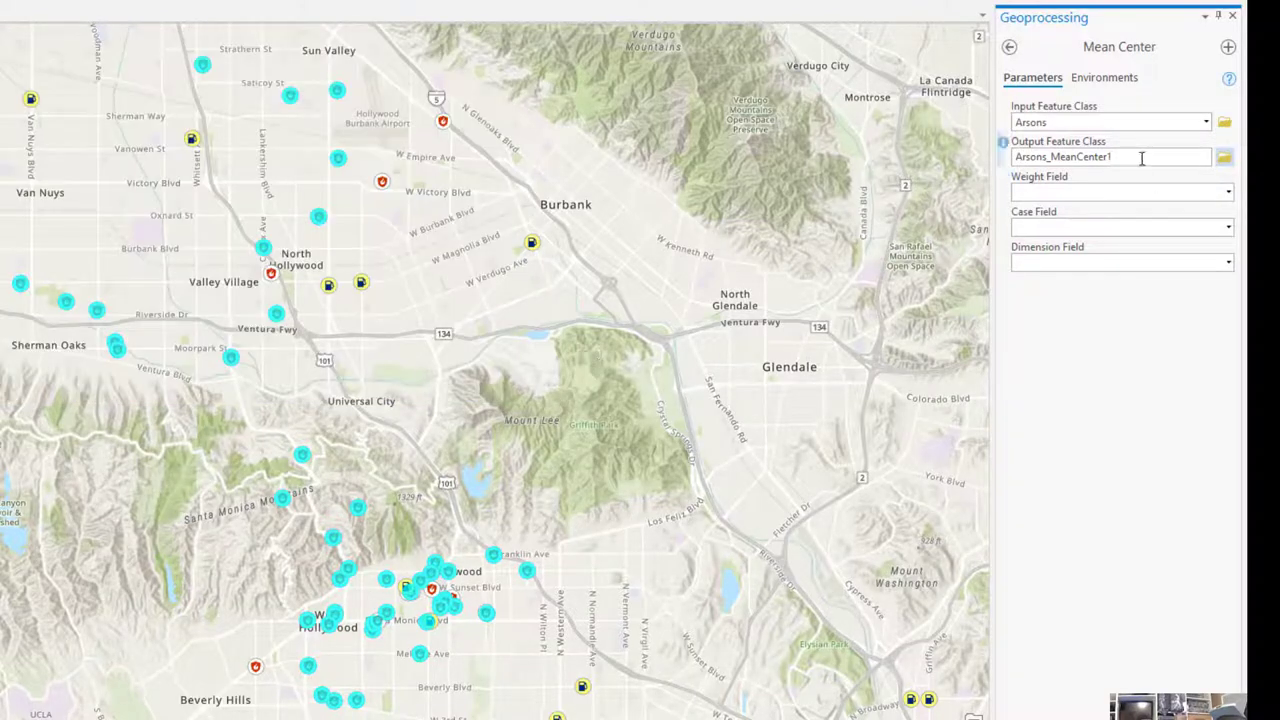
pyautogui.moveTo(1141, 157); pyautogui.dragTo(987, 157)
pyautogui.click(1180, 157)
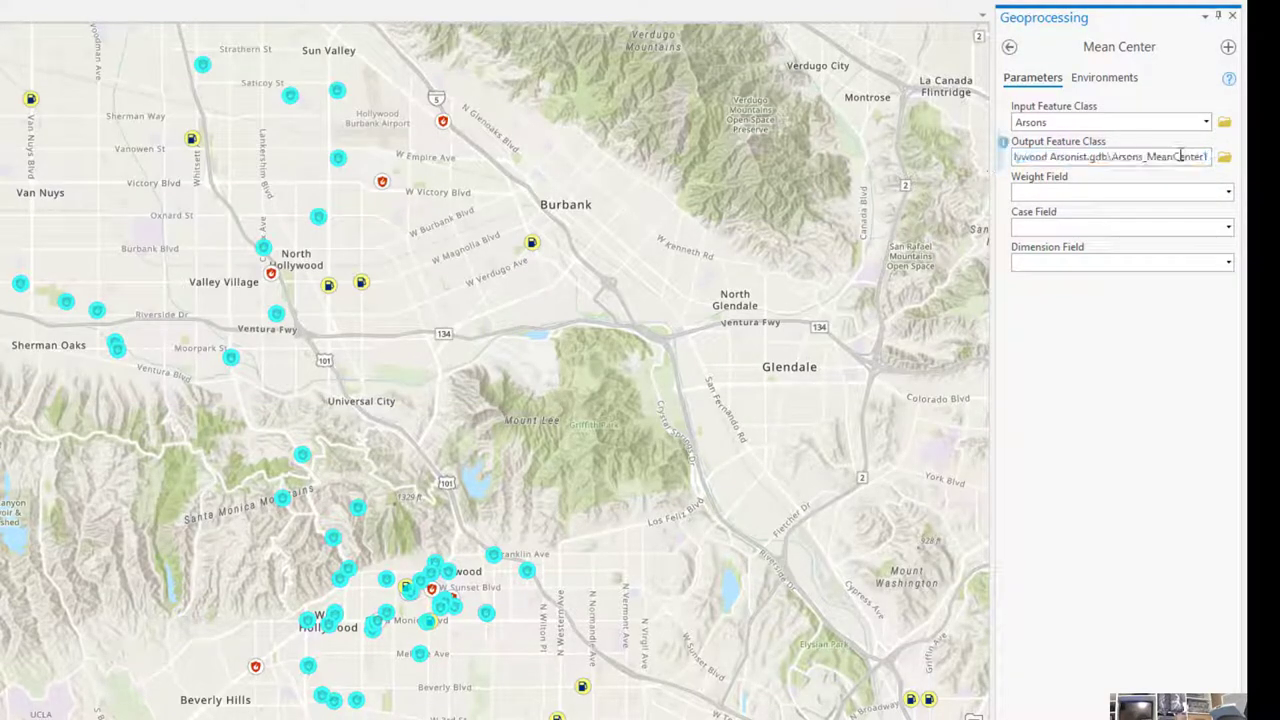
pyautogui.doubleClick(1180, 157)
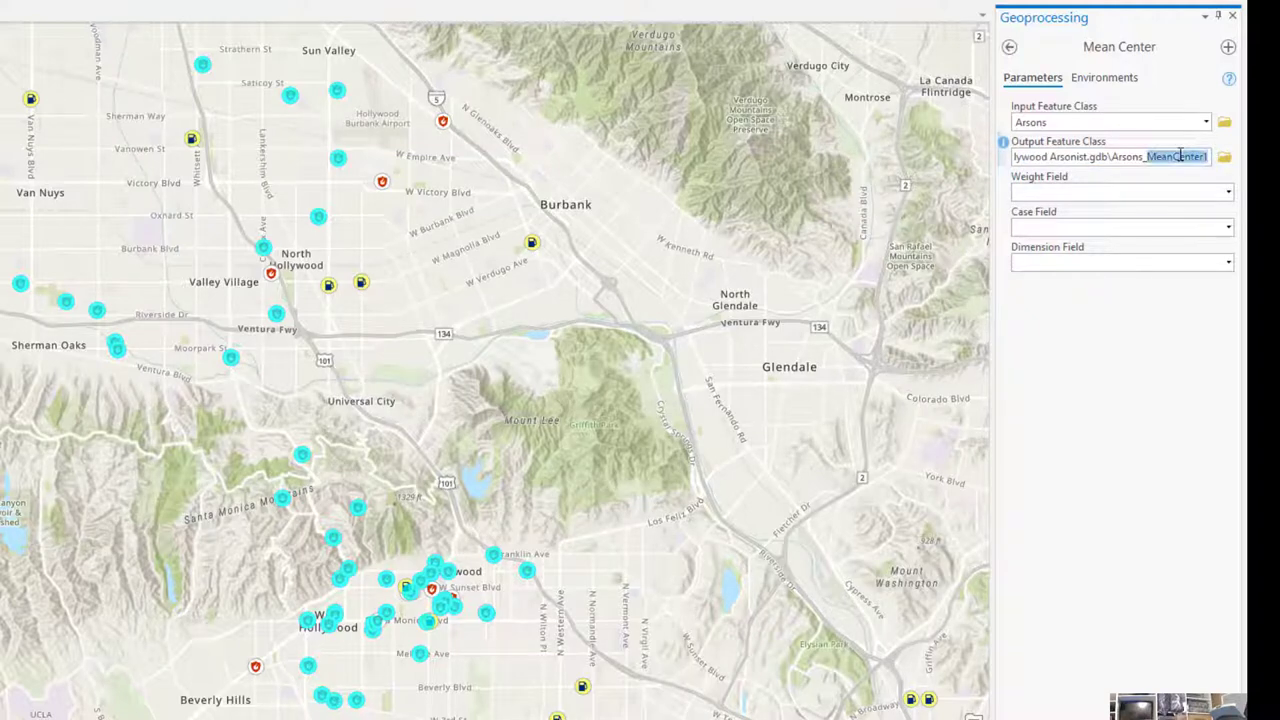
pyautogui.hotkey('ctrl', 'shift', 'Left')
pyautogui.hotkey('ctrl', 'shift', 'Left')
pyautogui.write('M')
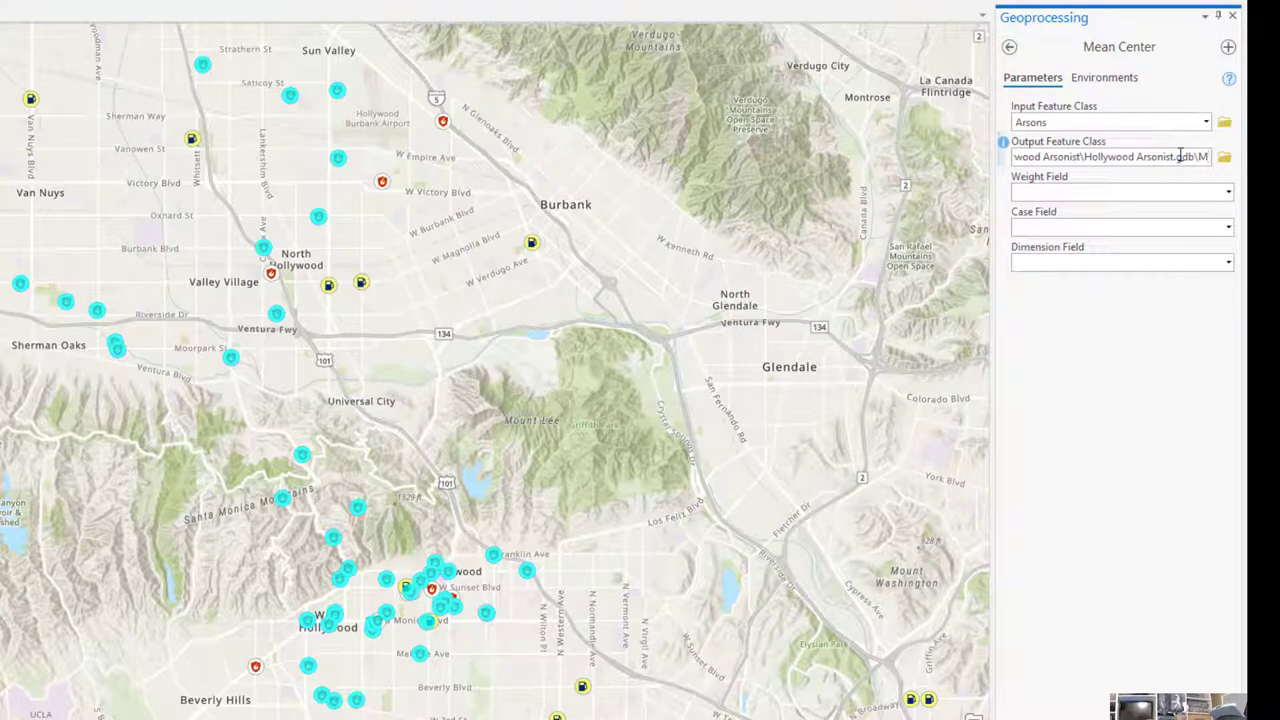
pyautogui.write('eanCenter')
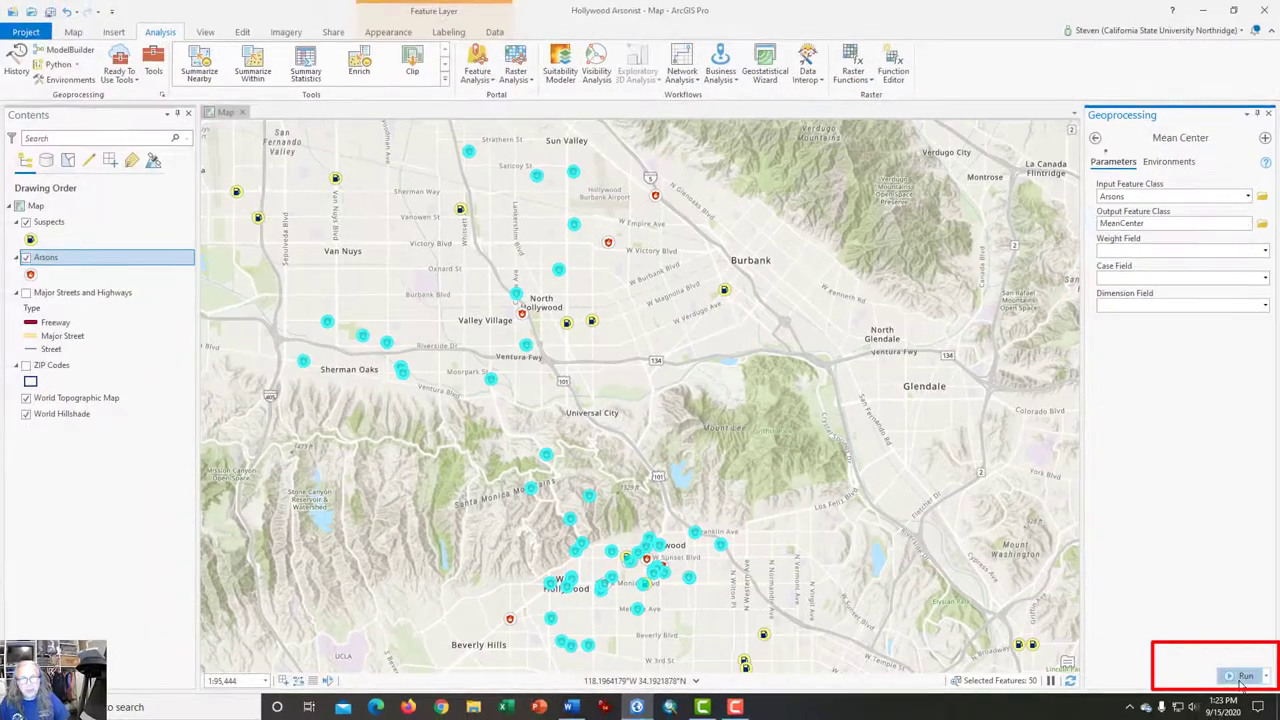
# Step: Run Mean Center and zoom to the new MeanCenter point in the Santa Monica Mountains
pyautogui.click(1241, 679)
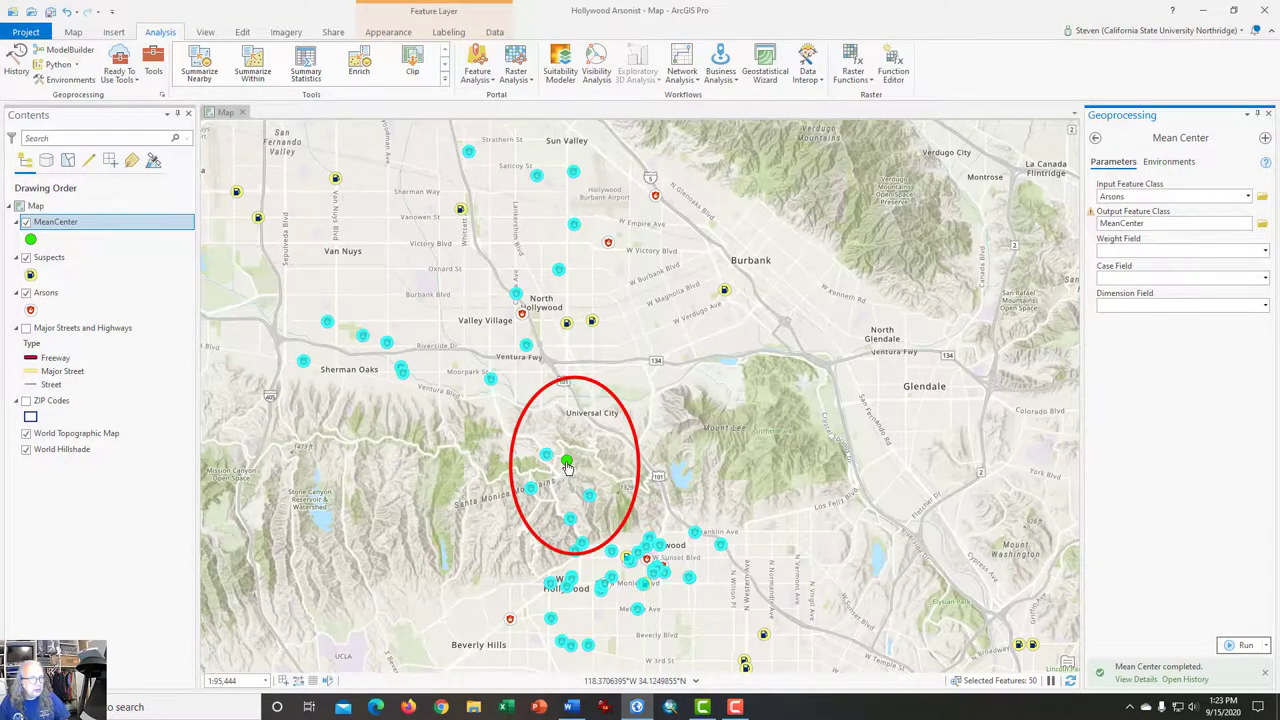
pyautogui.scroll(4, 566, 466)
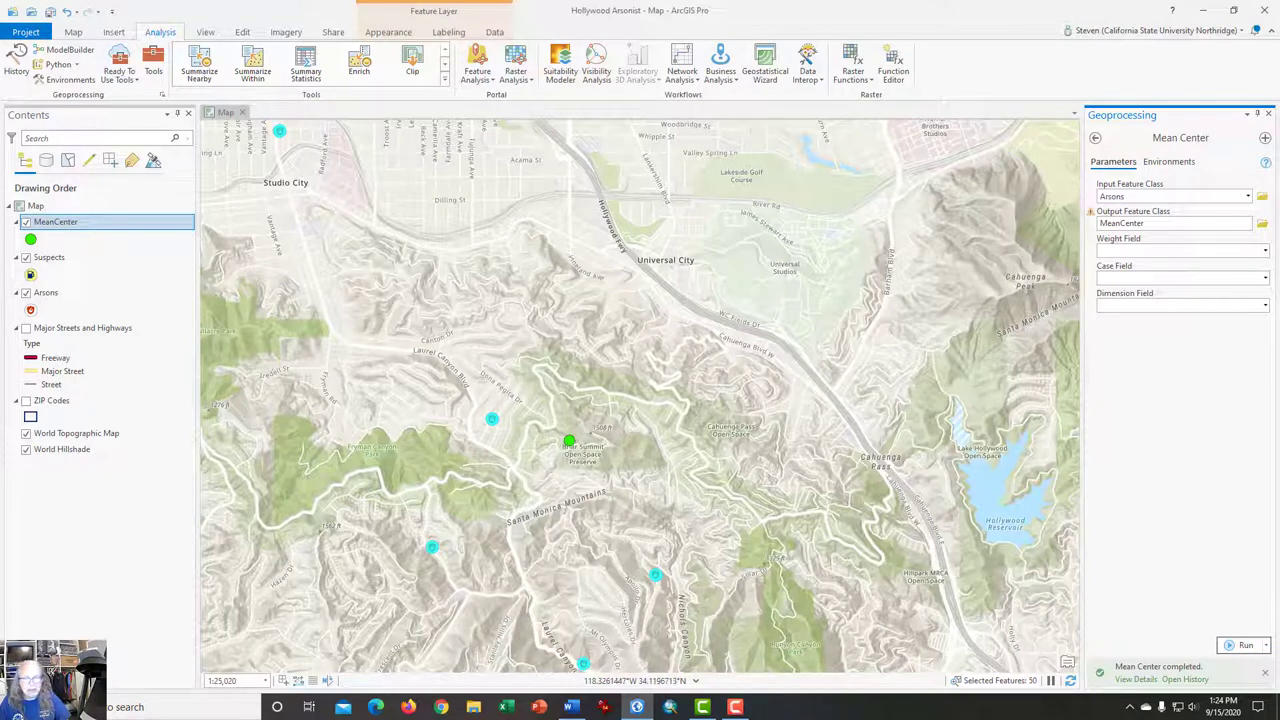
pyautogui.scroll(-4, 866, 440)
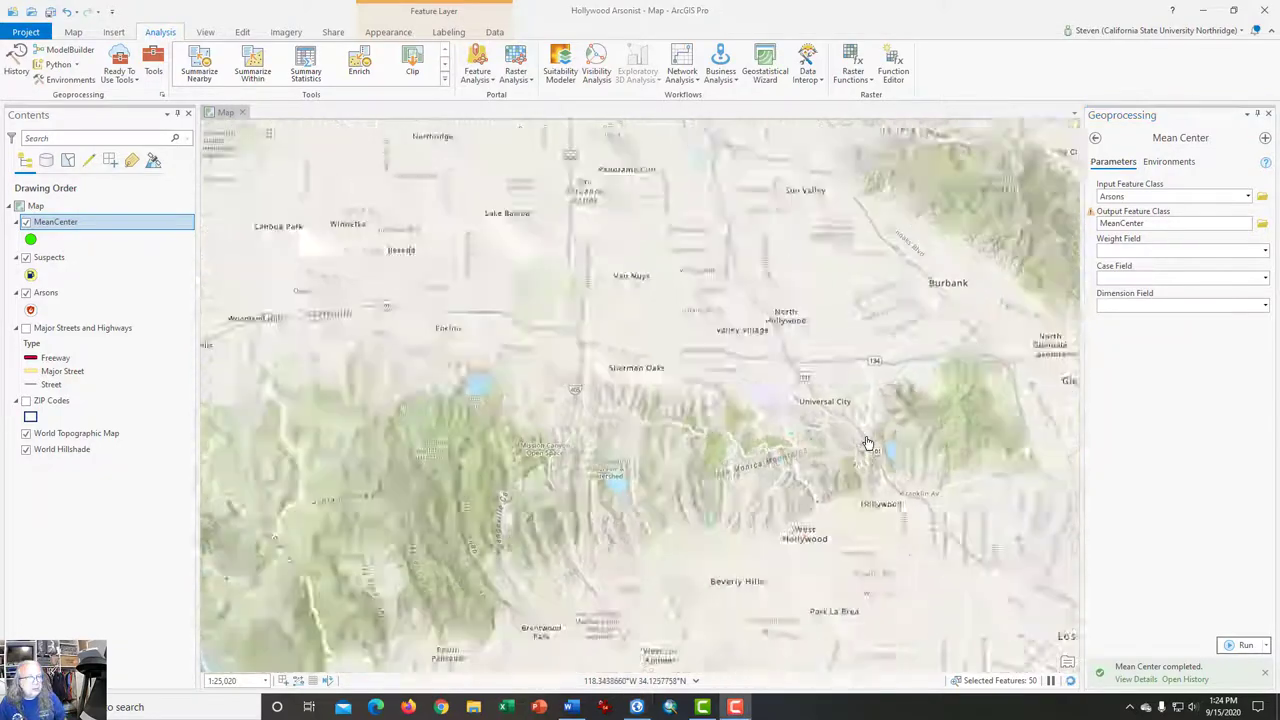
pyautogui.moveTo(857, 449); pyautogui.dragTo(780, 381)
pyautogui.scroll(3, 752, 410)
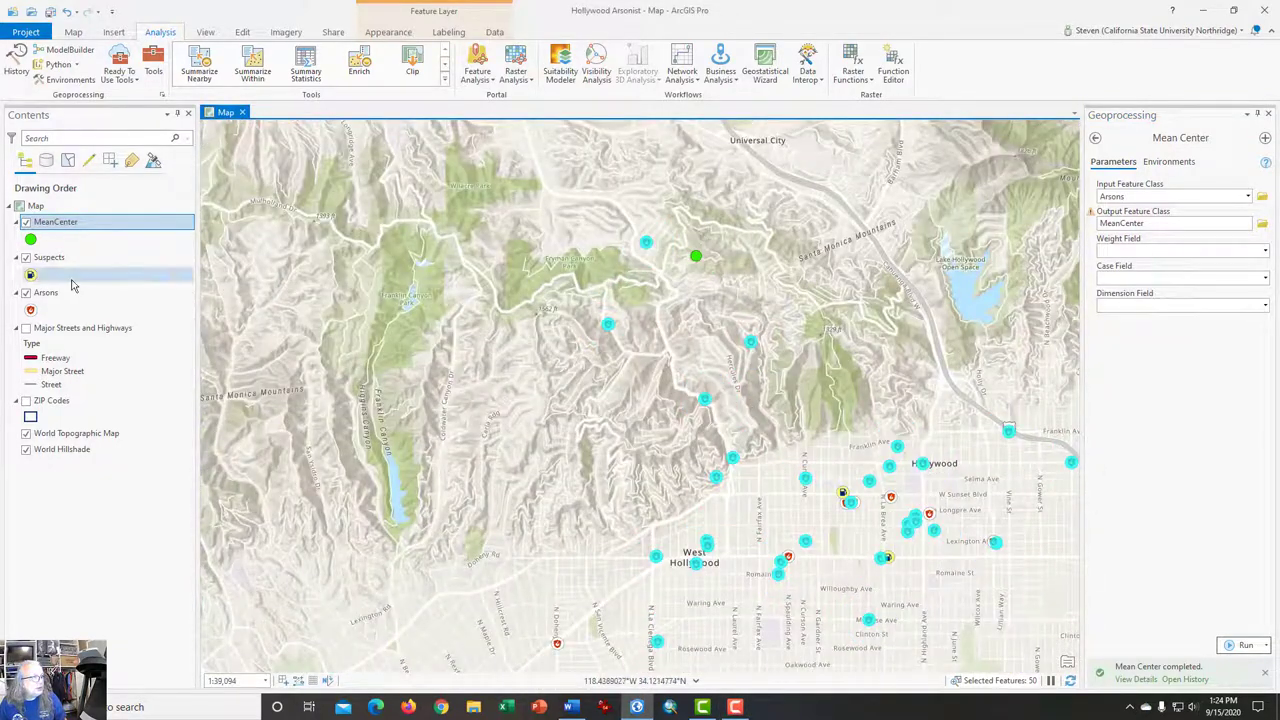
# Step: Hide the Arsons layer and pan the map north toward Sherman Oaks
pyautogui.click(30, 293)
pyautogui.click(26, 293)
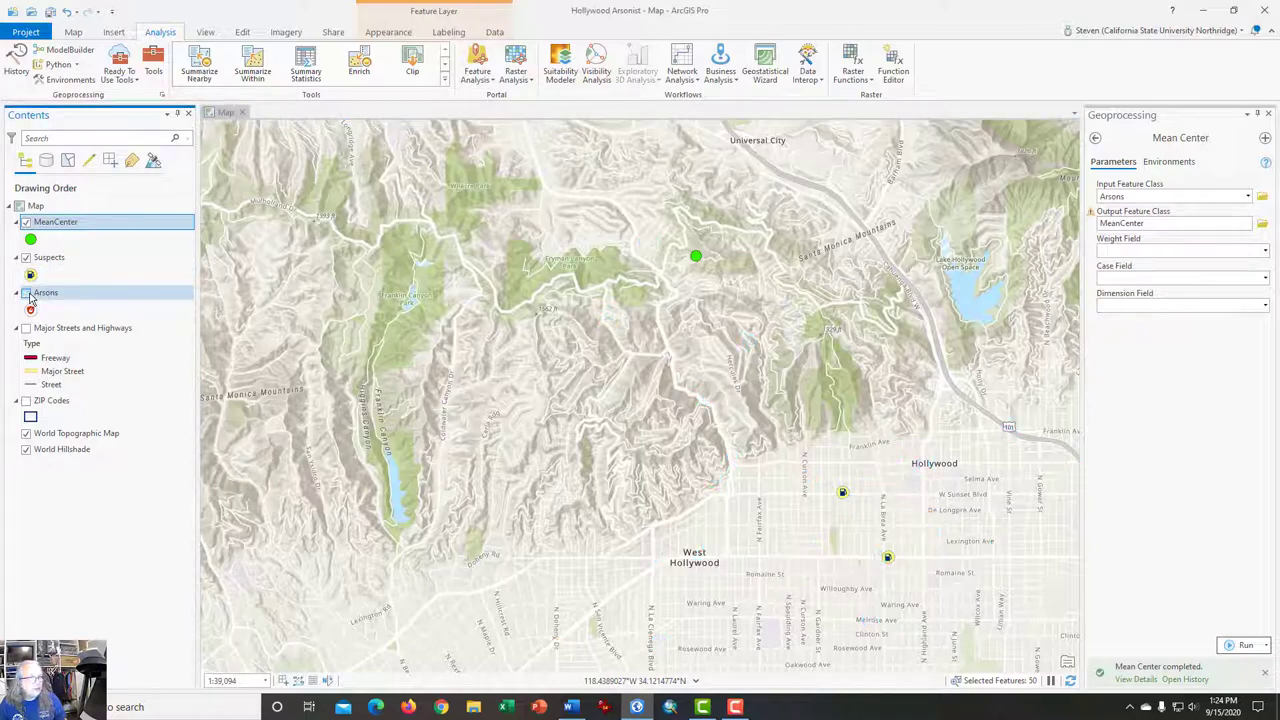
pyautogui.scroll(-1, 583, 331)
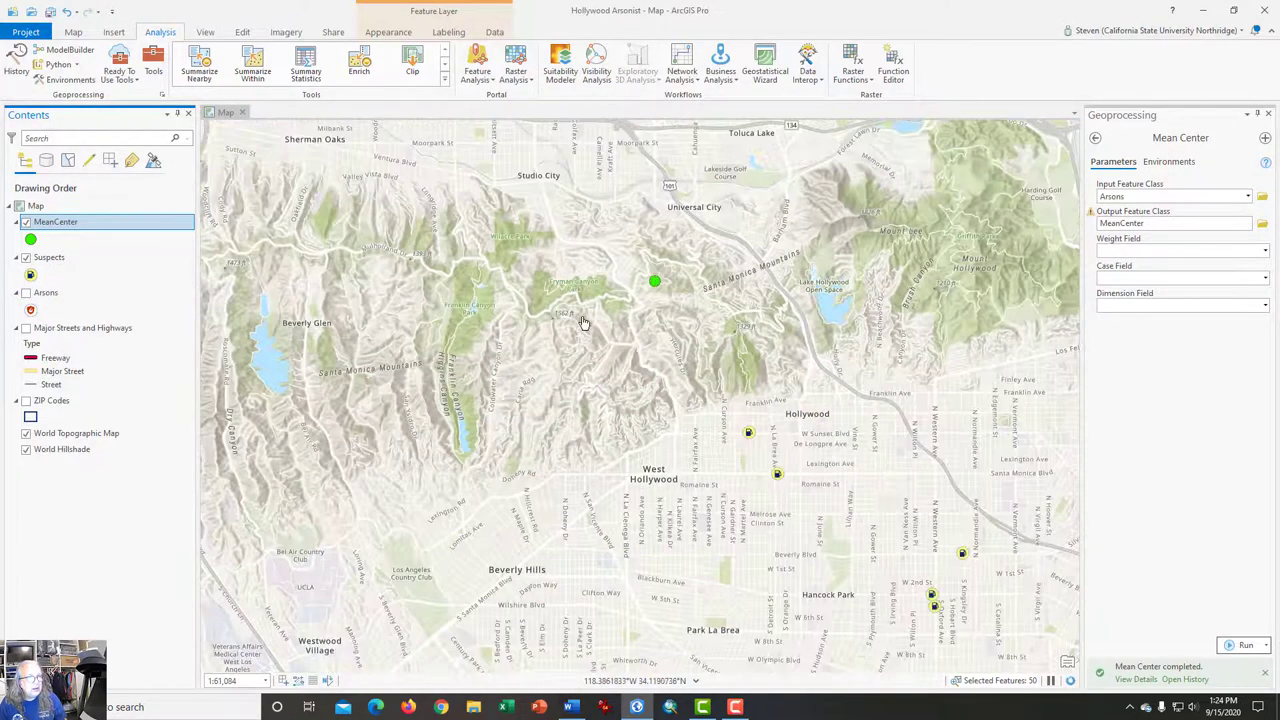
pyautogui.moveTo(585, 322); pyautogui.dragTo(594, 378)
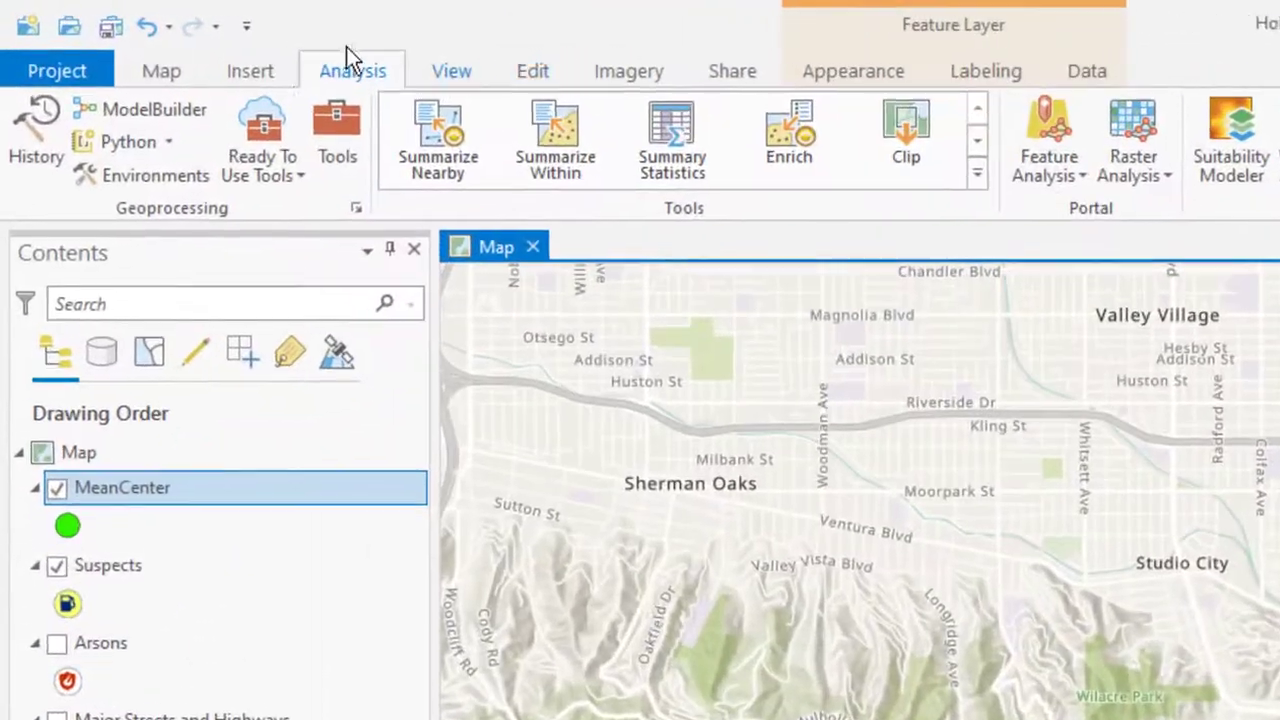
# Step: Measure distances from the MeanCenter point to nearby suspects, about 4.5 km and 5,380.55 m
pyautogui.click(160, 72)
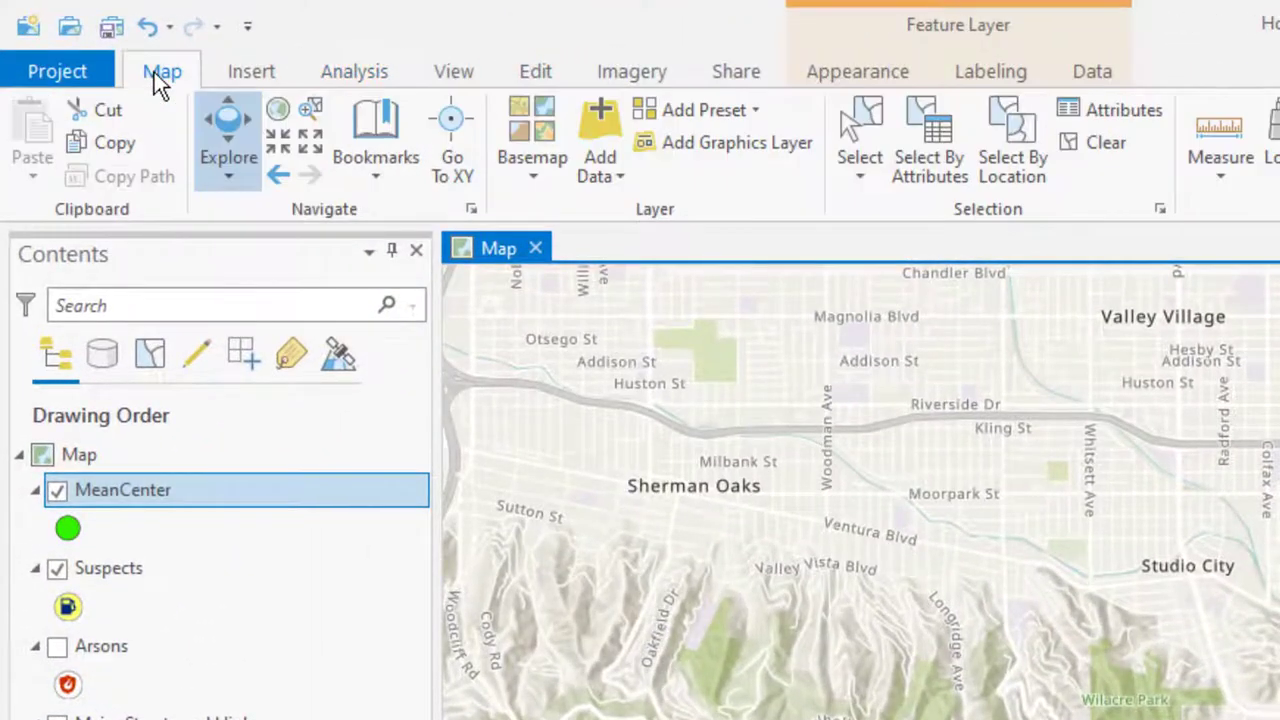
pyautogui.click(1240, 160)
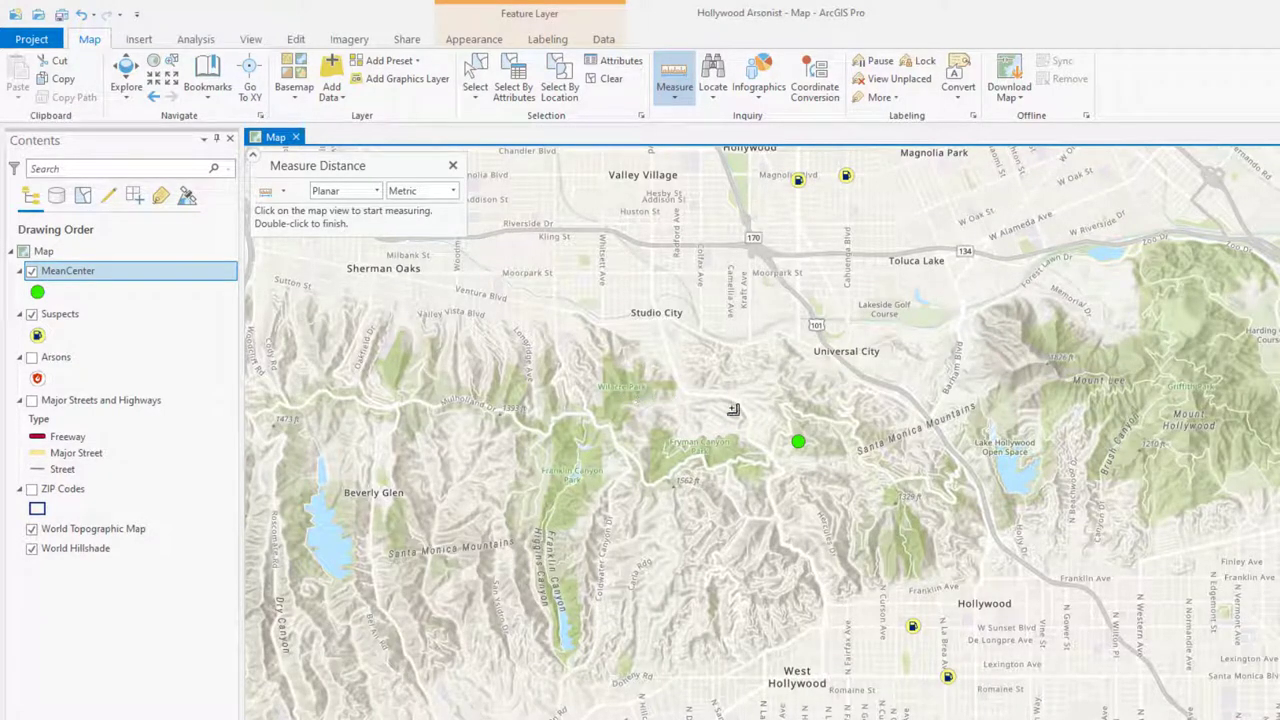
pyautogui.click(799, 441)
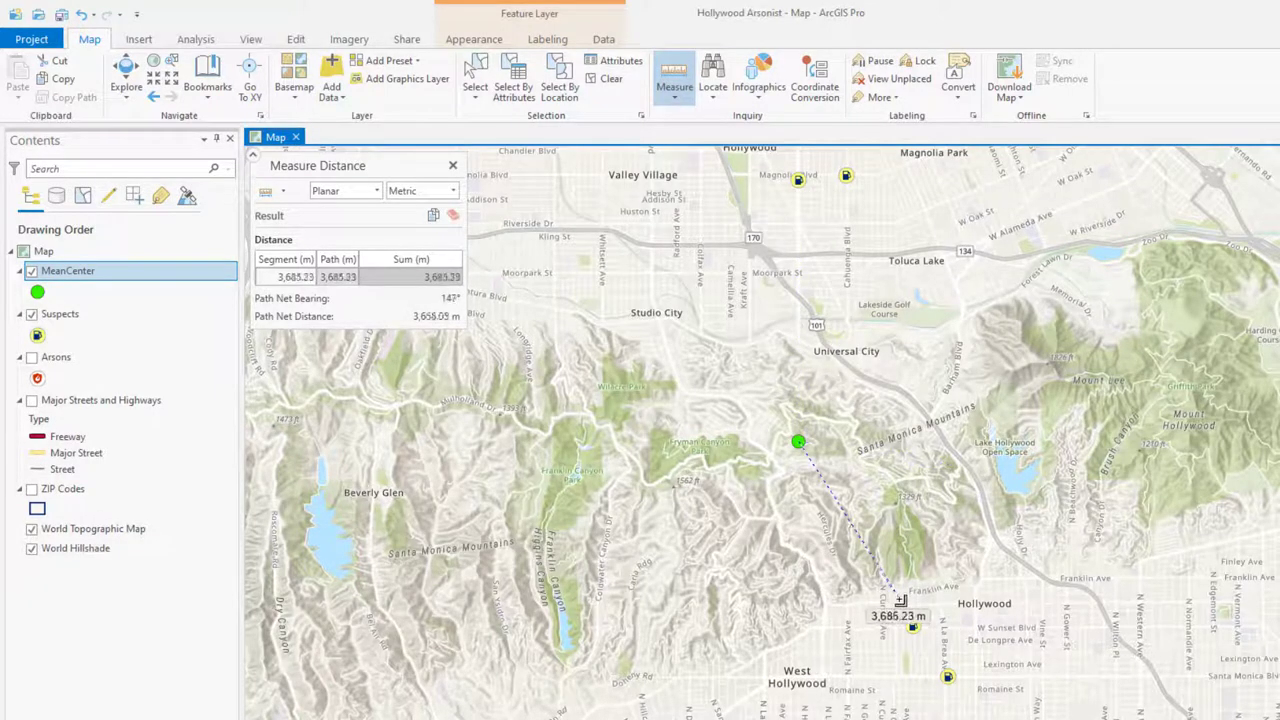
pyautogui.click(948, 675)
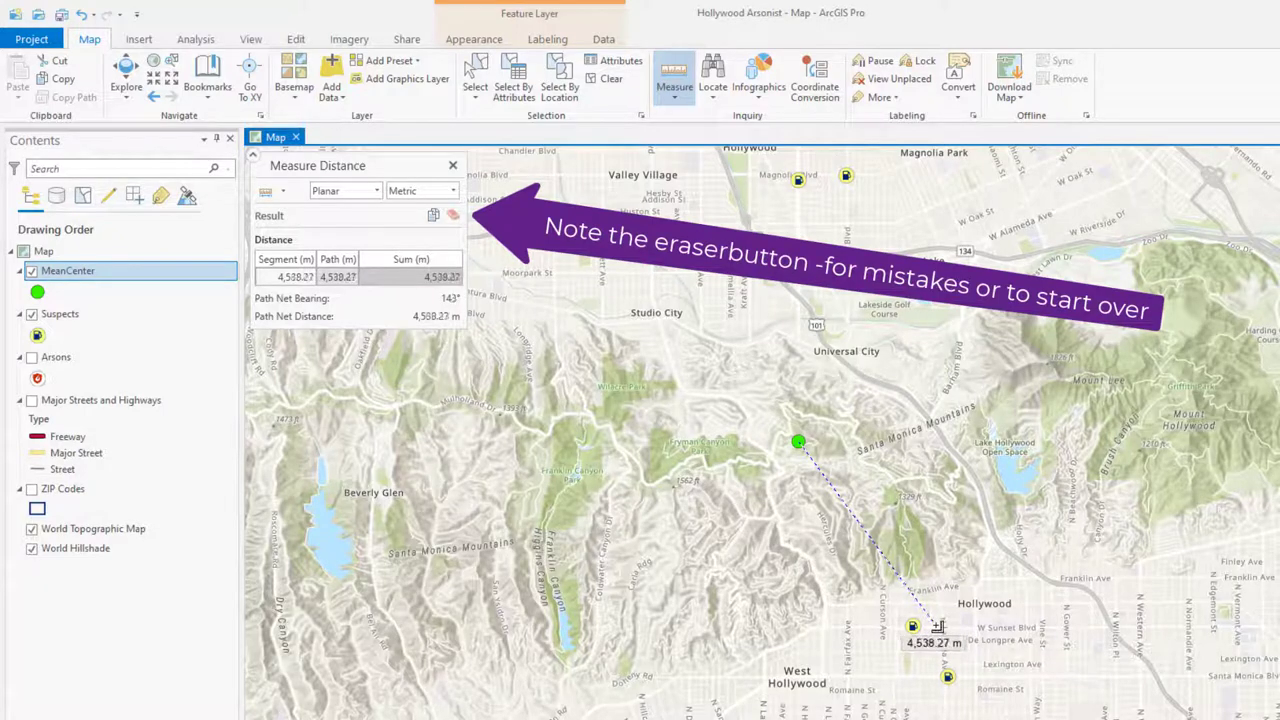
pyautogui.doubleClick(937, 626)
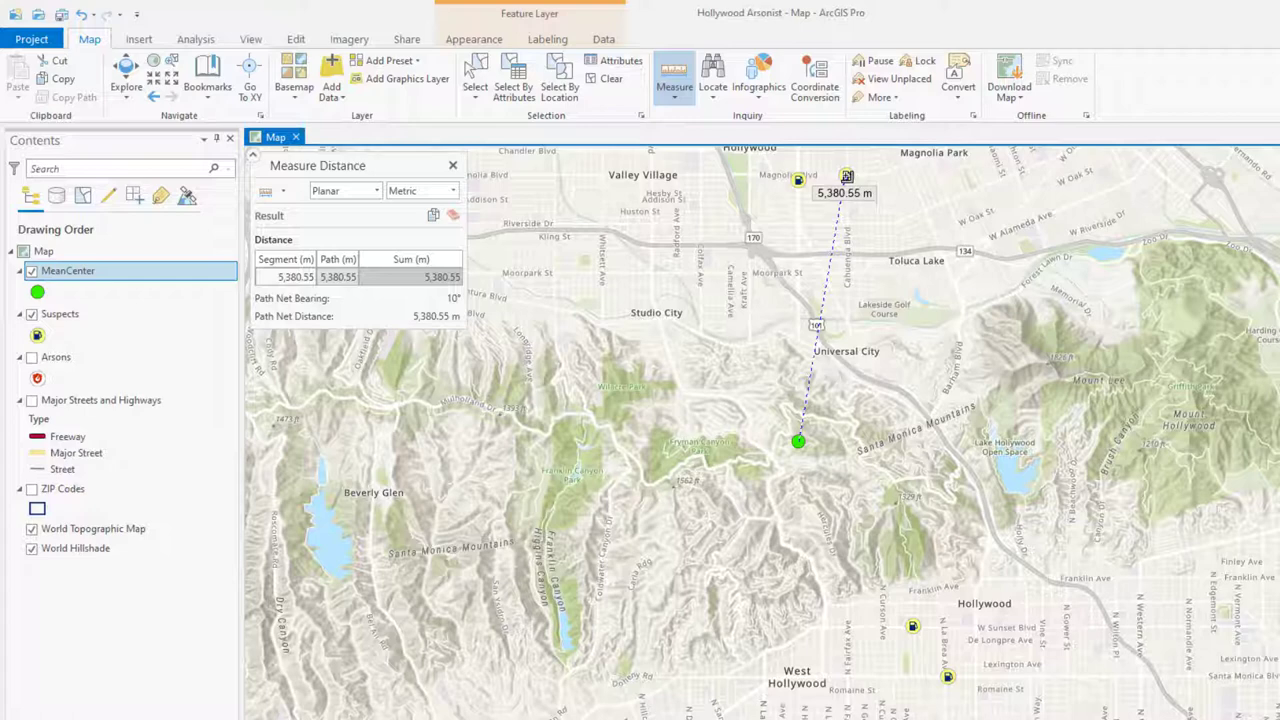
pyautogui.click(846, 177)
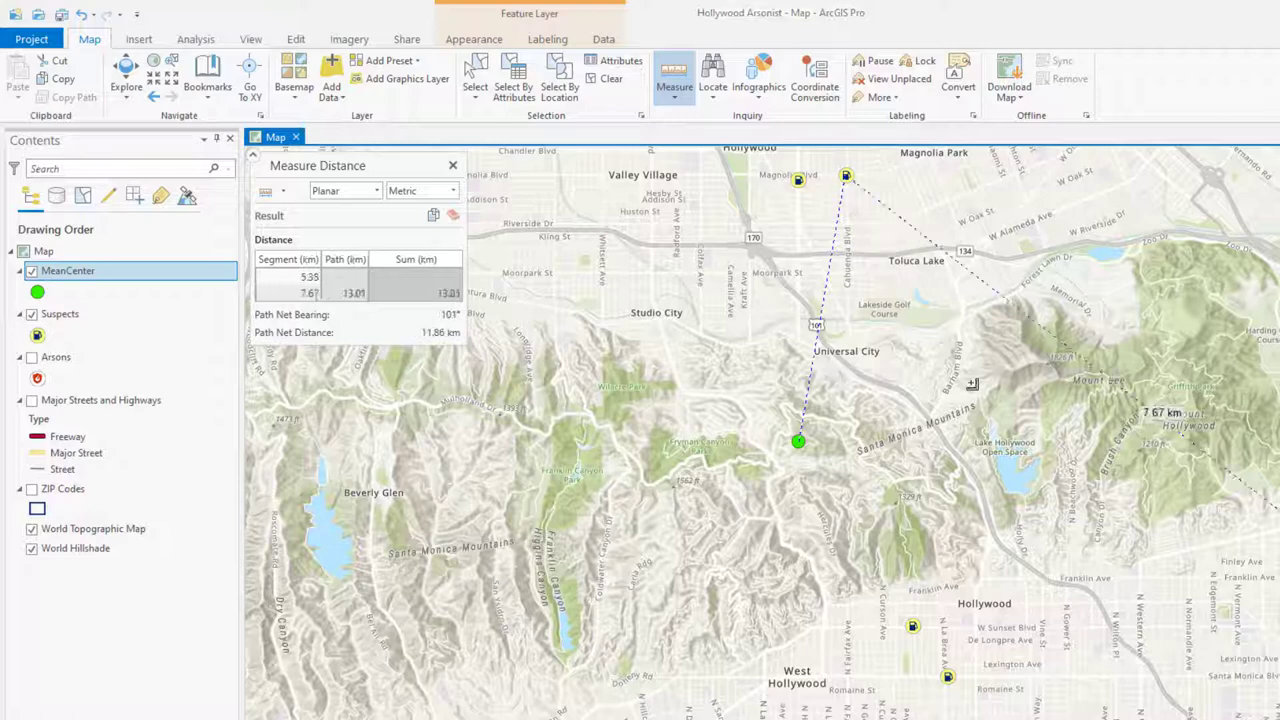
pyautogui.click(453, 166)
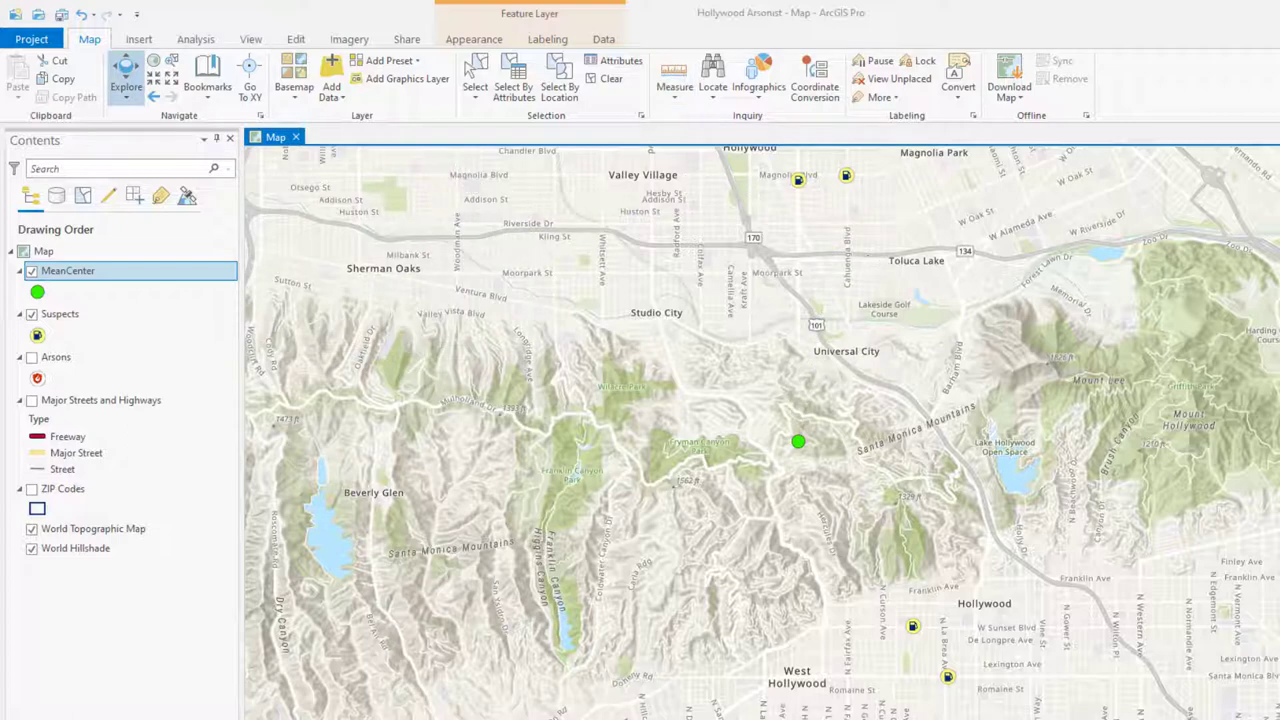
# Step: Search the Analysis tab's geoprocessing tools for 'standard dev'
pyautogui.click(195, 40)
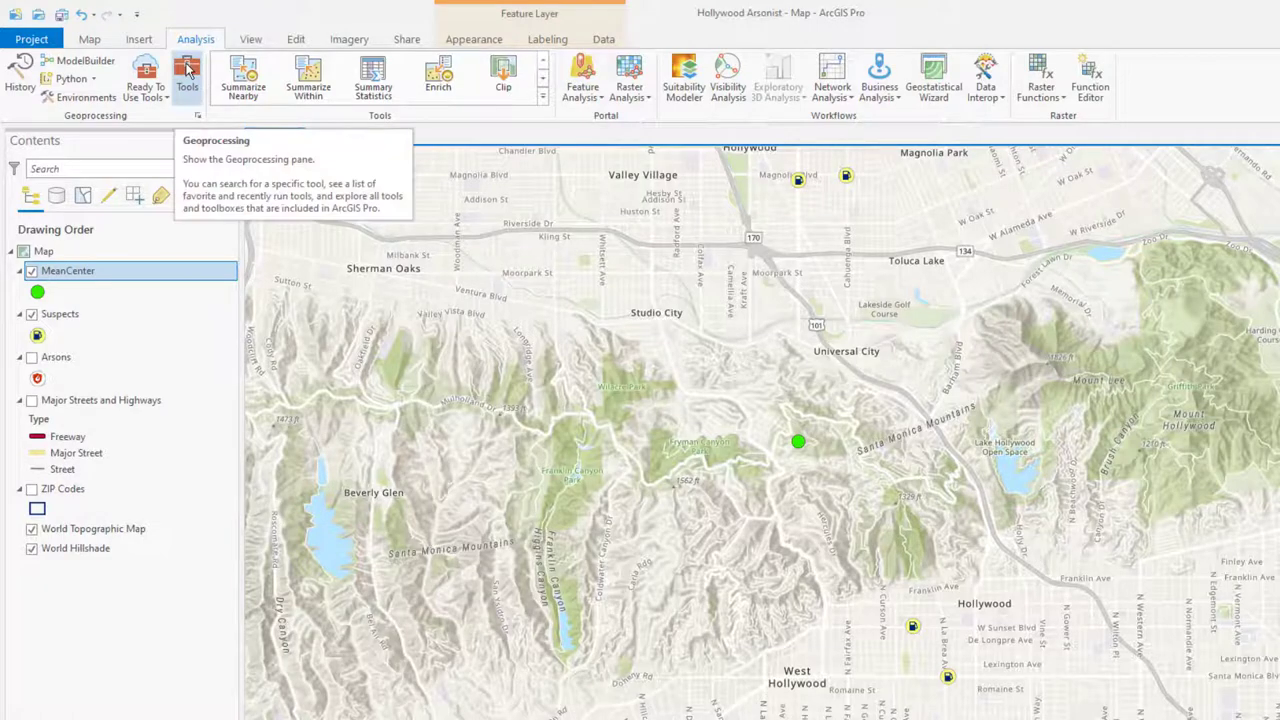
pyautogui.click(187, 68)
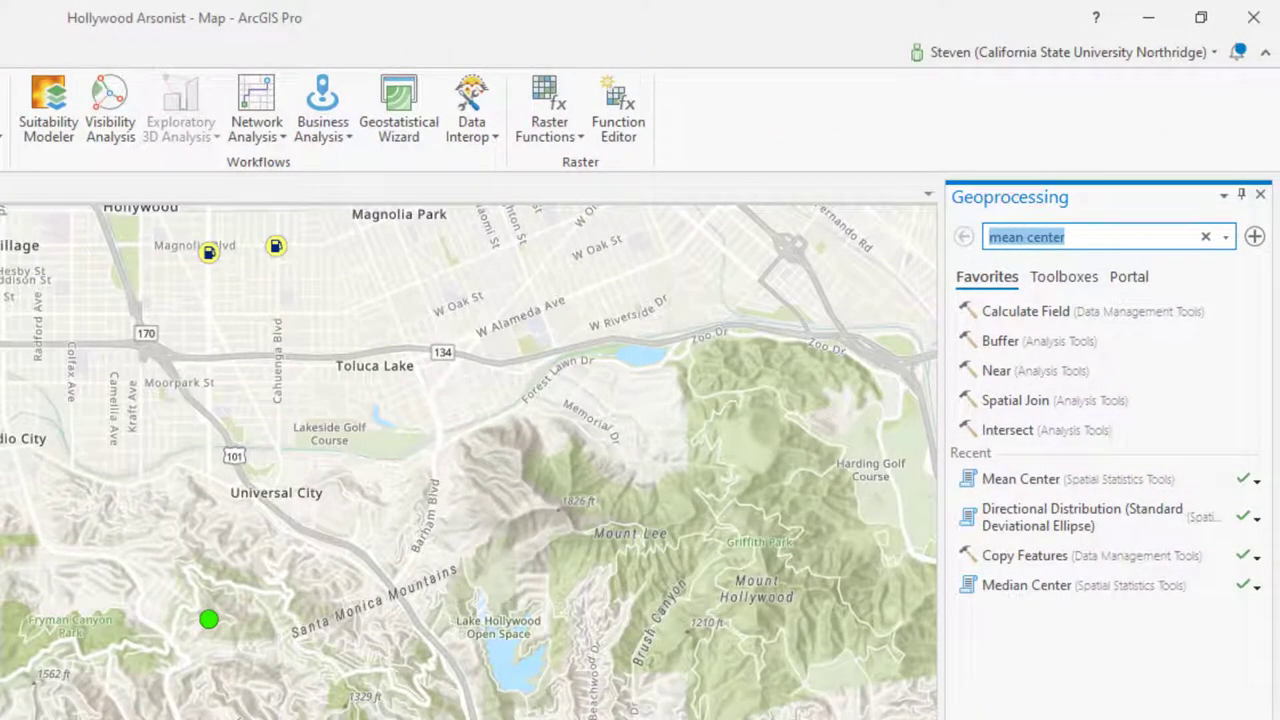
pyautogui.write('stan')
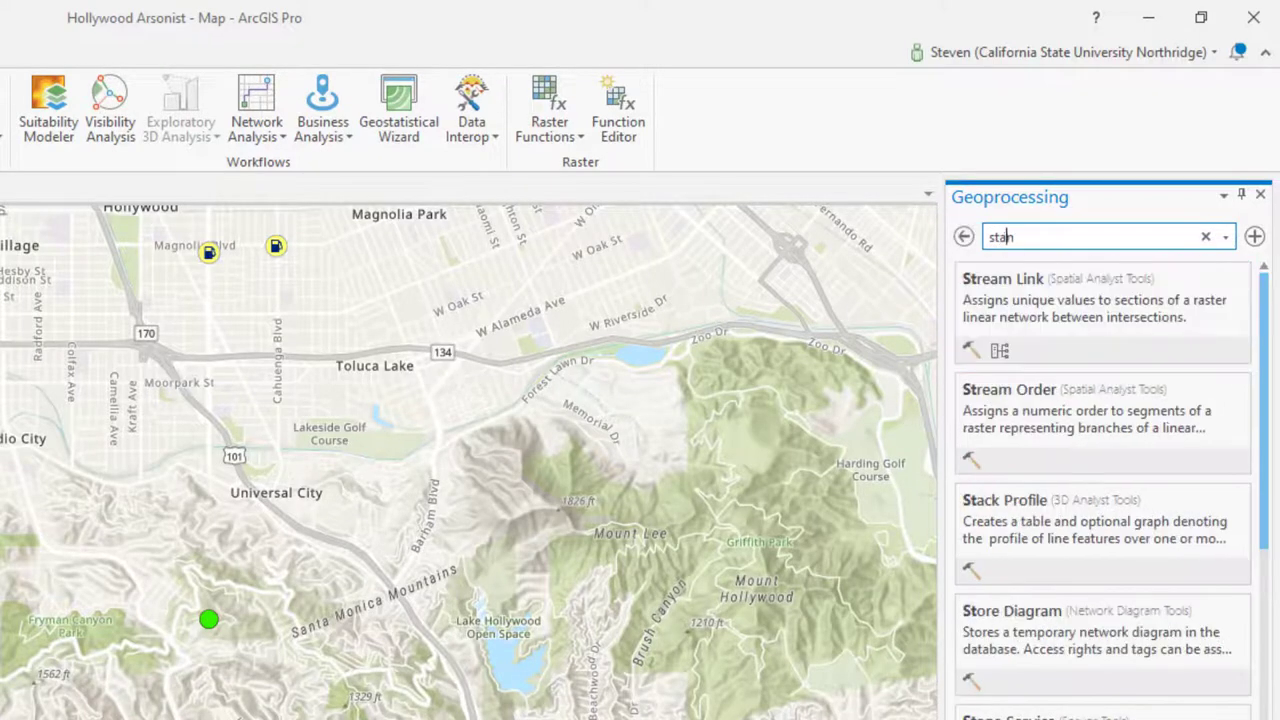
pyautogui.write('dard dev')
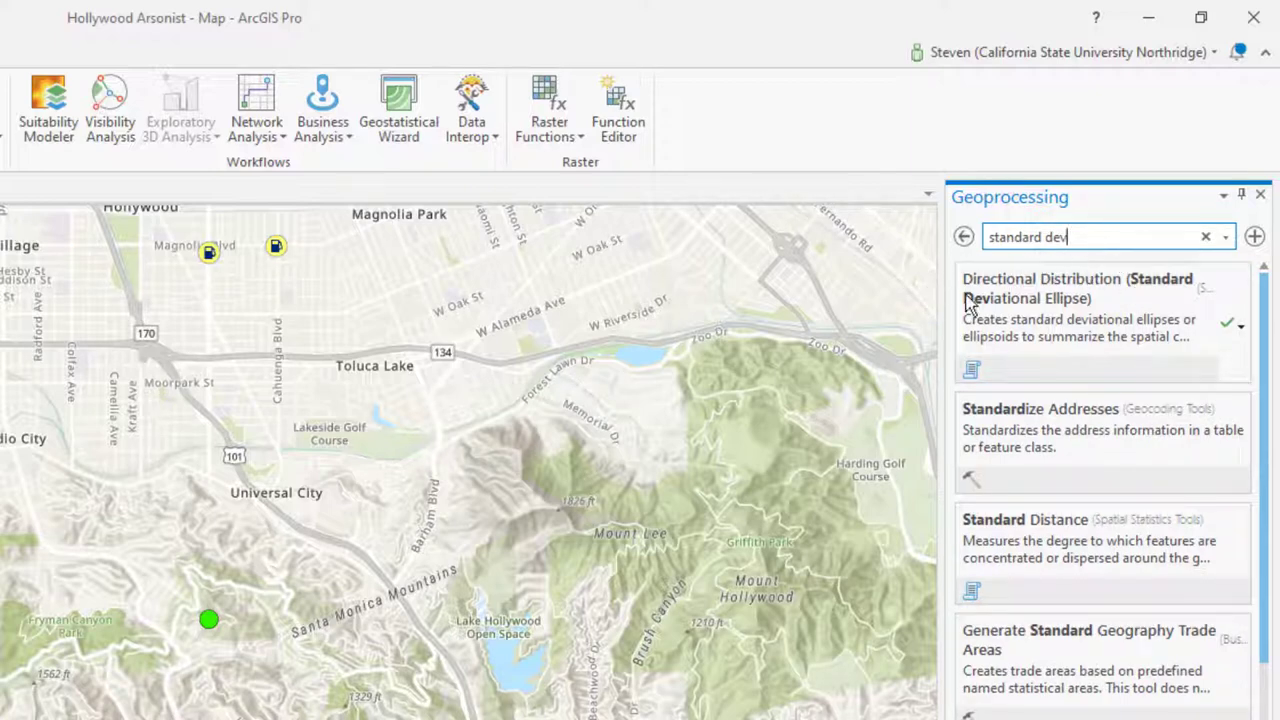
# Step: Run Directional Distribution on Arsons with output ArsonsSDE and frame the resulting ellipse
pyautogui.click(1067, 298)
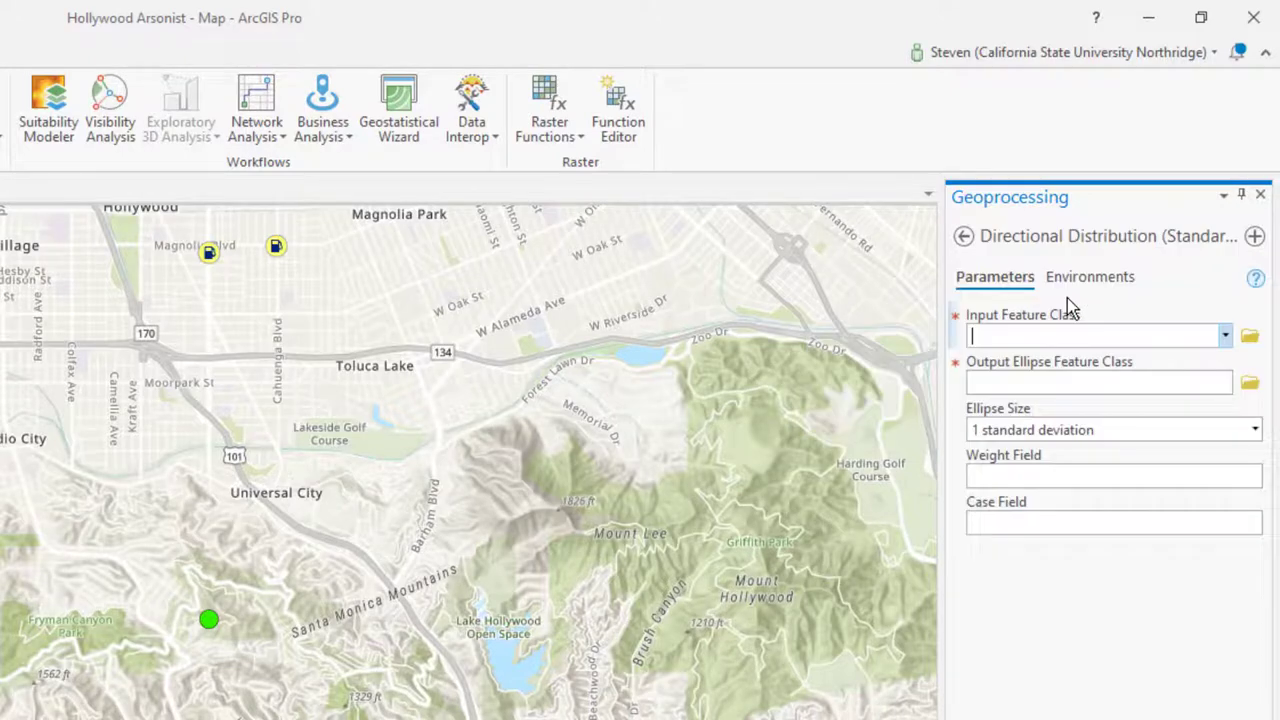
pyautogui.click(1226, 337)
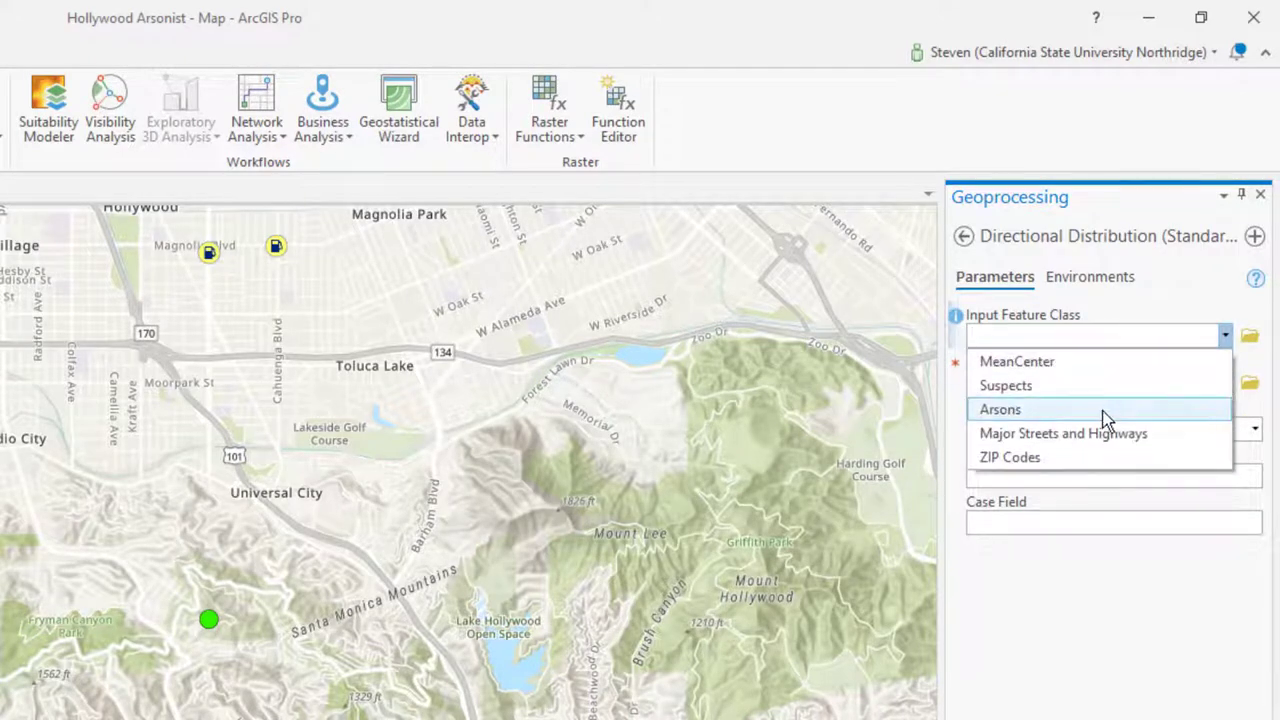
pyautogui.click(1001, 409)
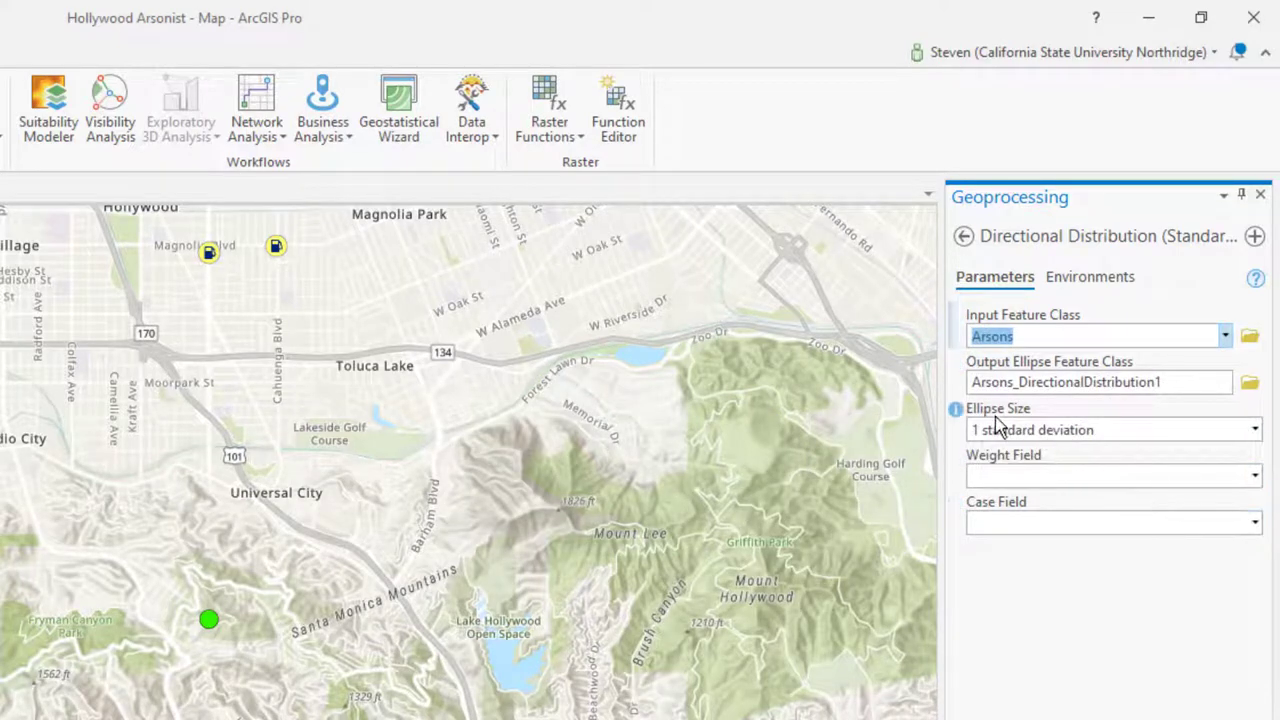
pyautogui.moveTo(1009, 380); pyautogui.dragTo(1234, 390)
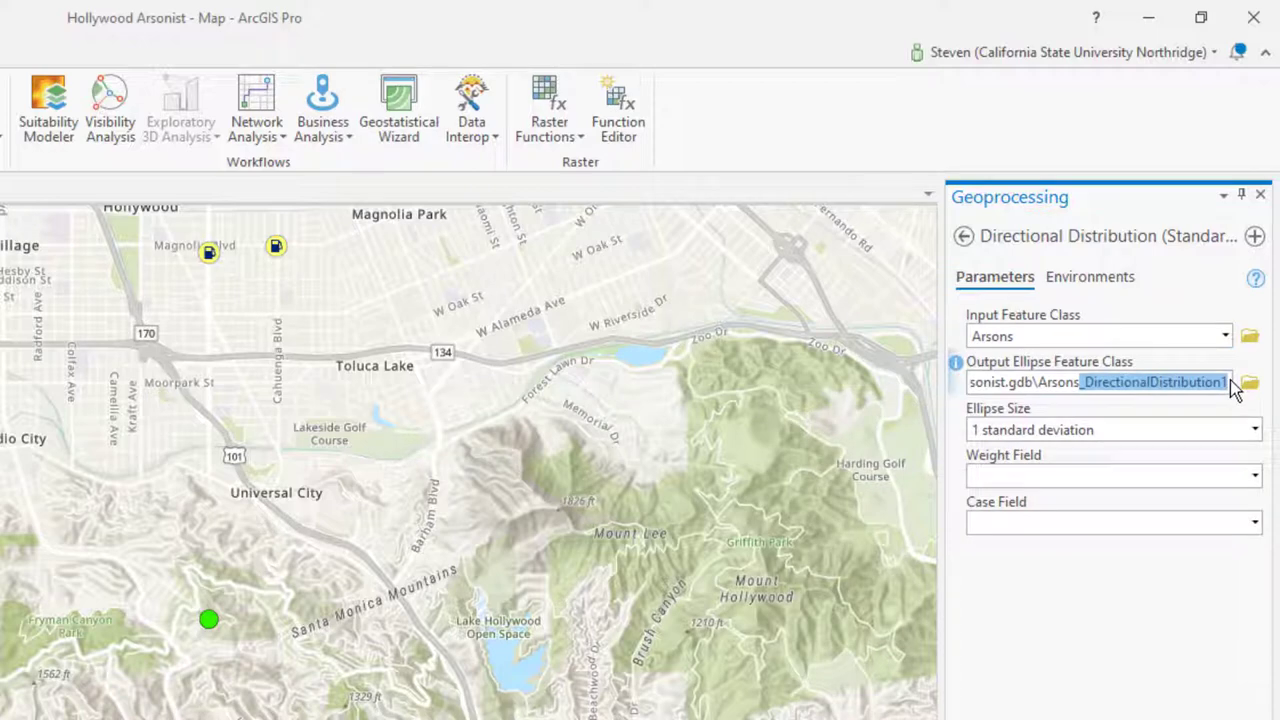
pyautogui.write('SDE')
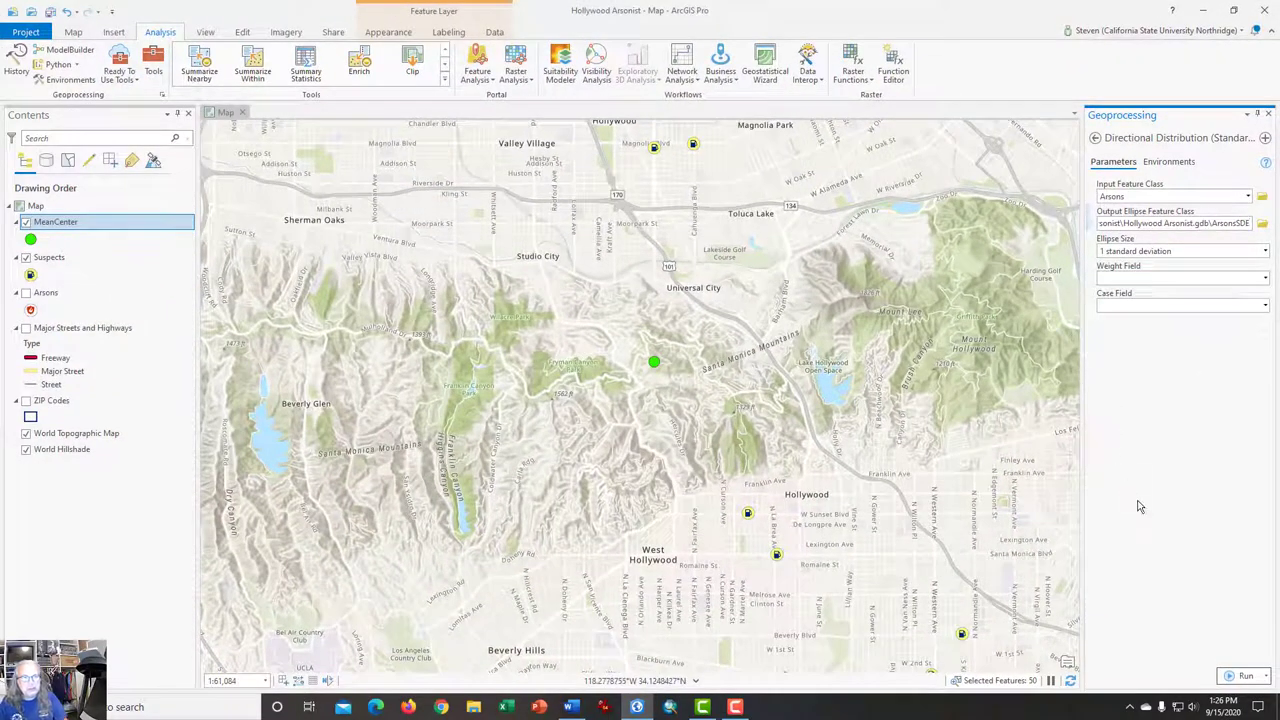
pyautogui.click(1246, 677)
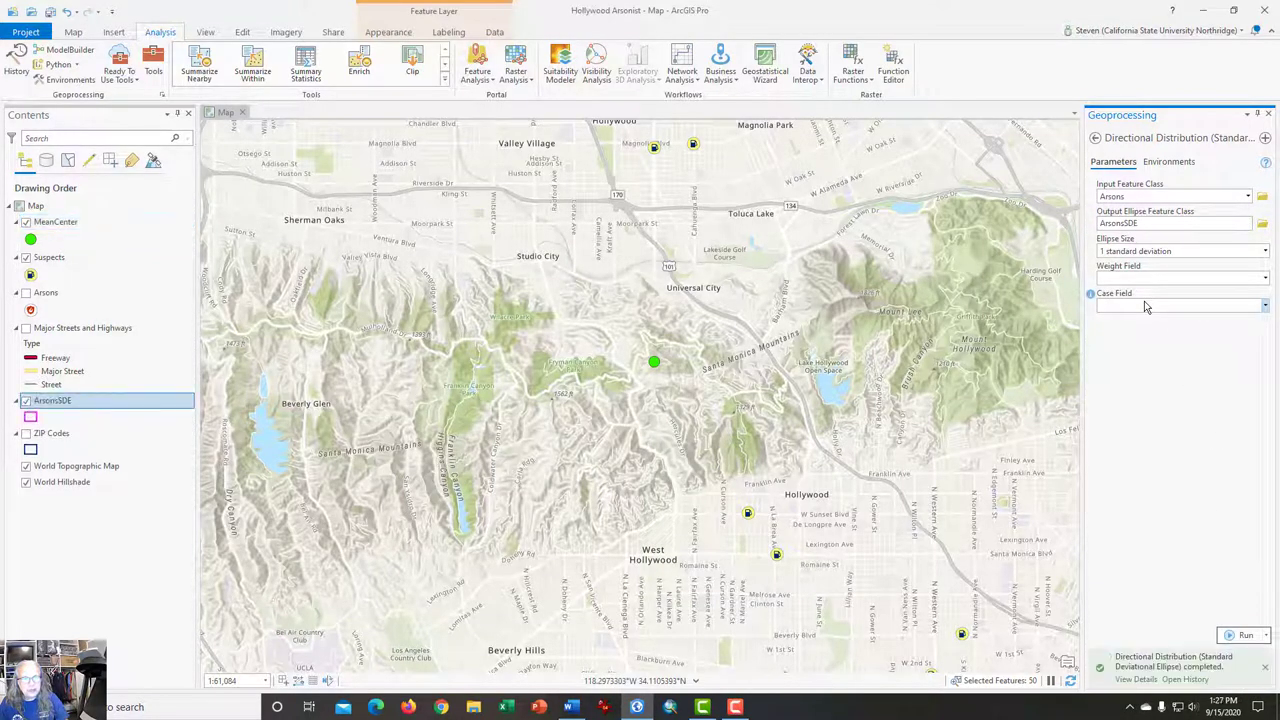
pyautogui.scroll(-2, 782, 287)
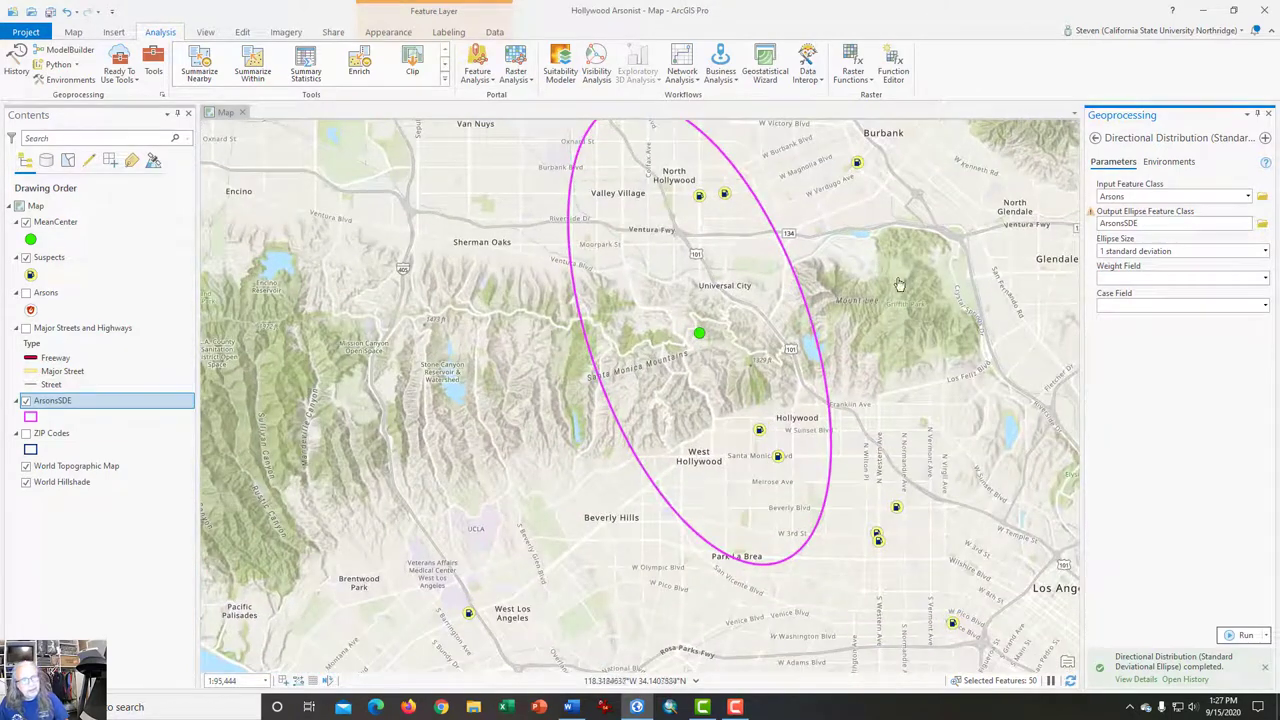
pyautogui.moveTo(884, 265); pyautogui.dragTo(881, 311)
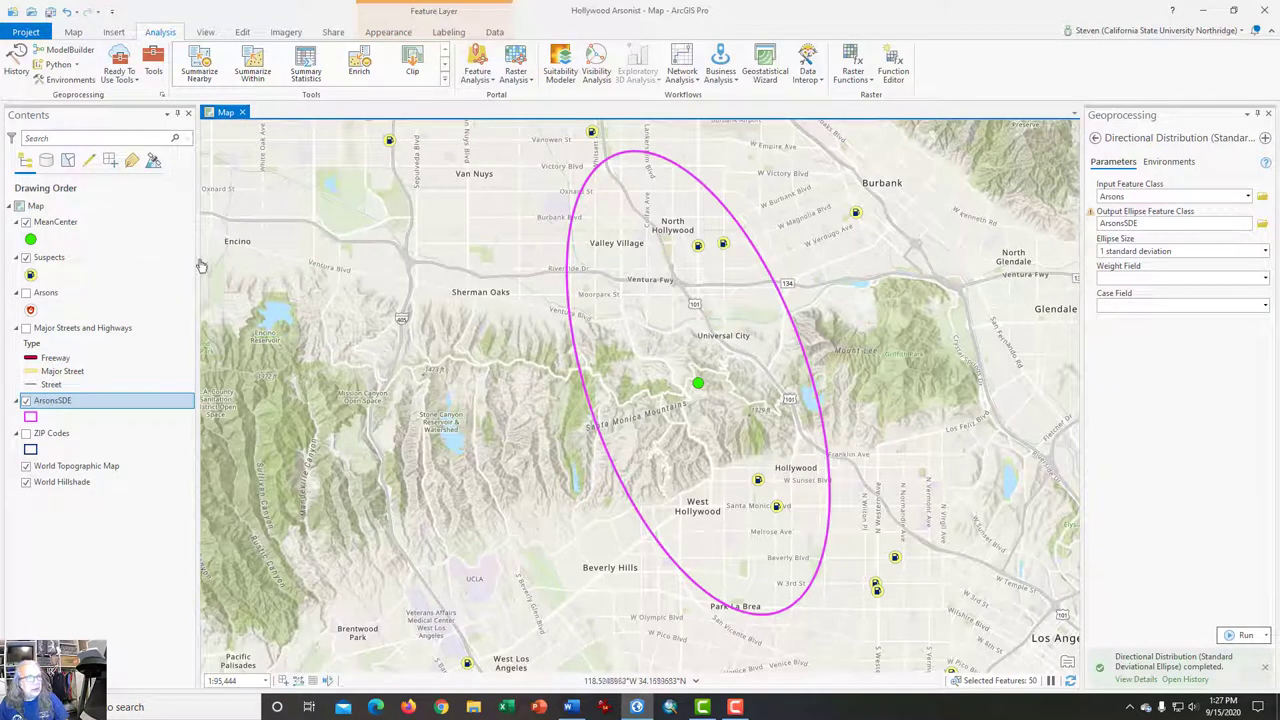
# Step: Turn on the Arsons layer and zoom out to see its points inside the ellipse
pyautogui.click(26, 293)
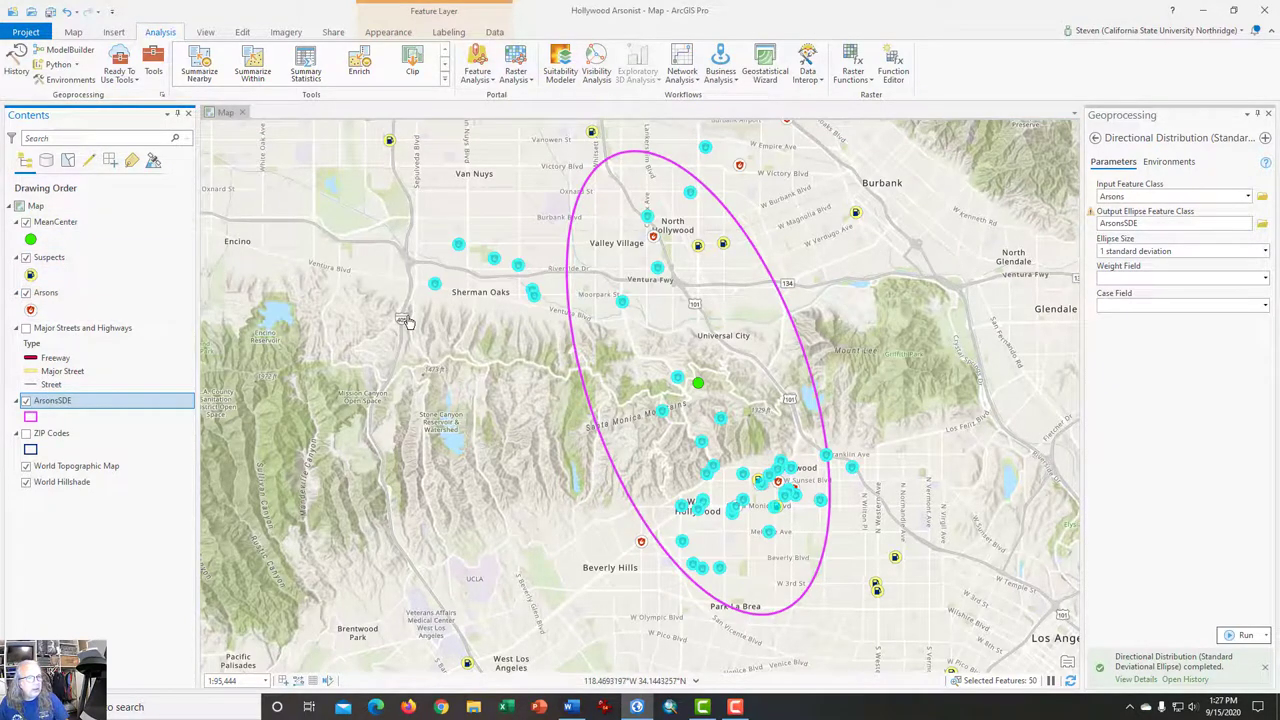
pyautogui.scroll(-2, 405, 322)
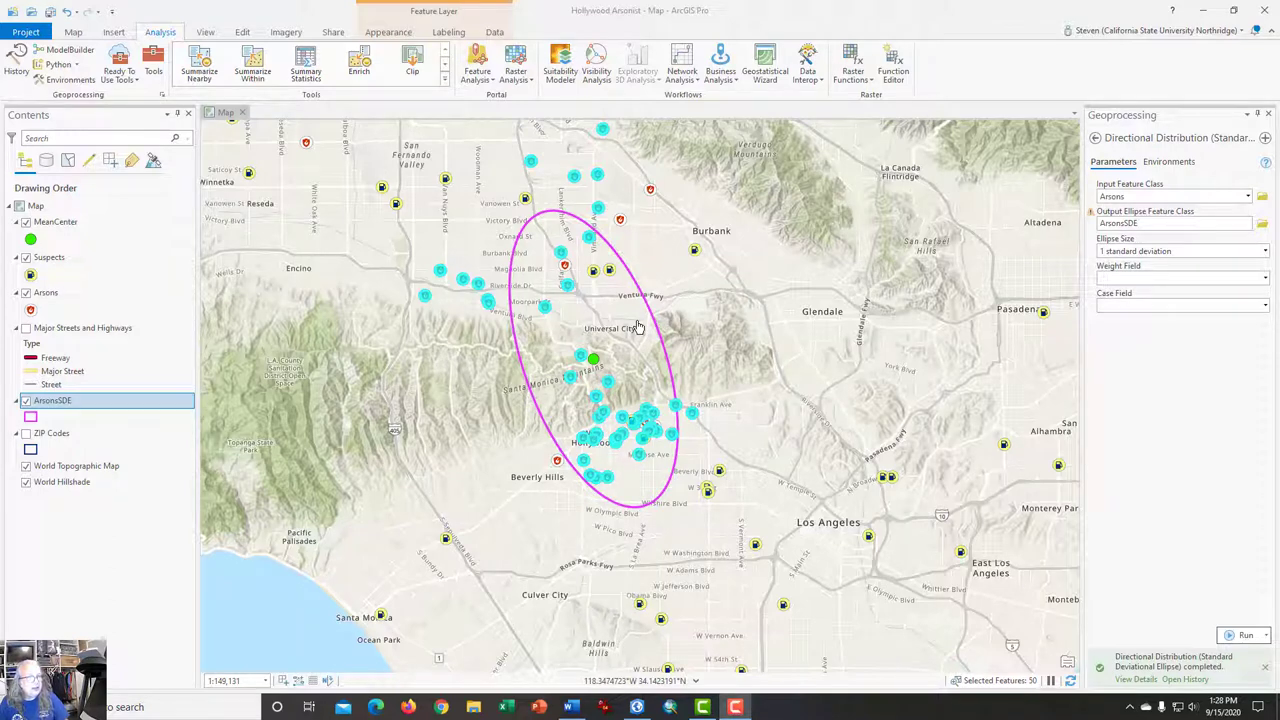
# Step: Hide the Arsons layer again
pyautogui.click(26, 294)
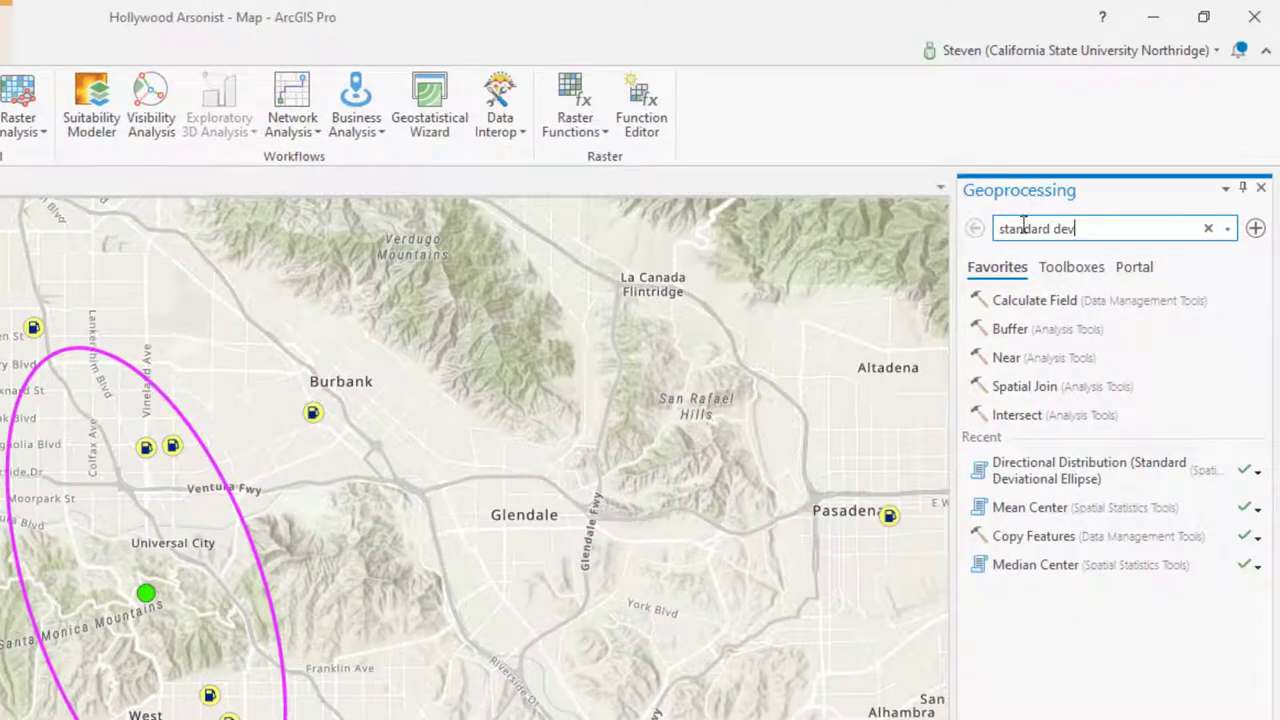
# Step: Find the Median Center tool and set its input to Arsons
pyautogui.moveTo(1076, 228); pyautogui.dragTo(962, 224)
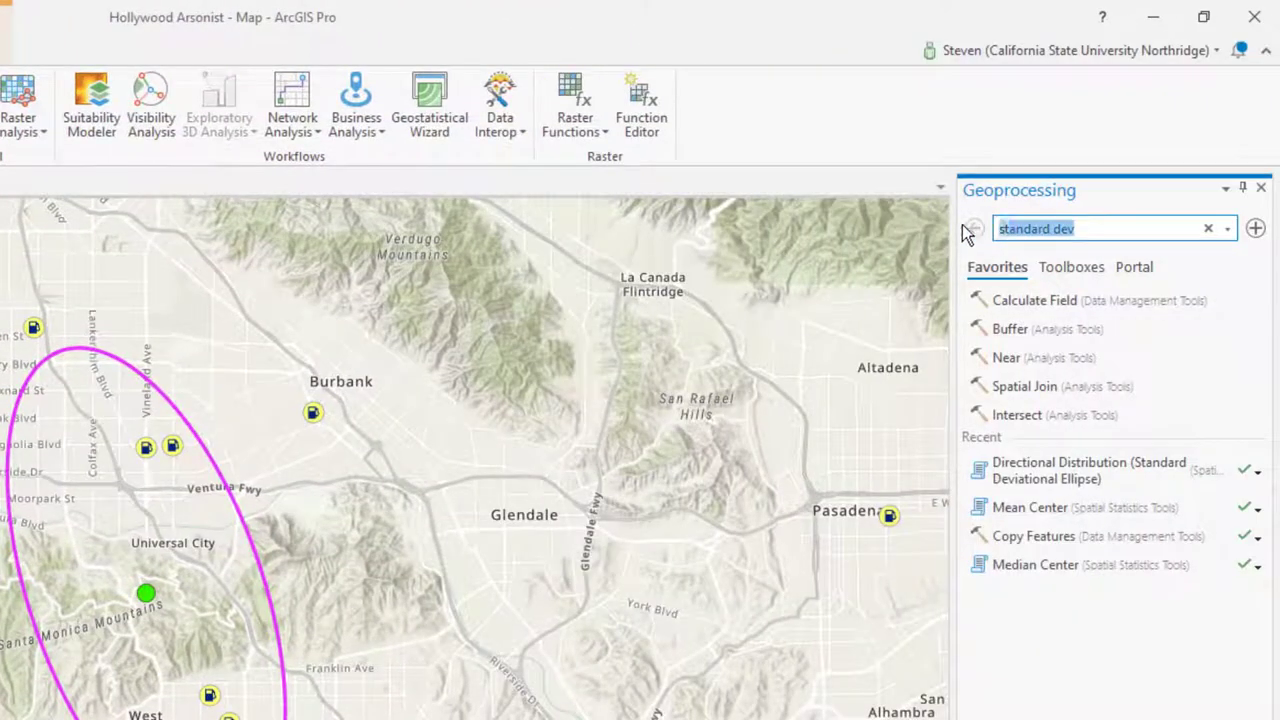
pyautogui.write('median')
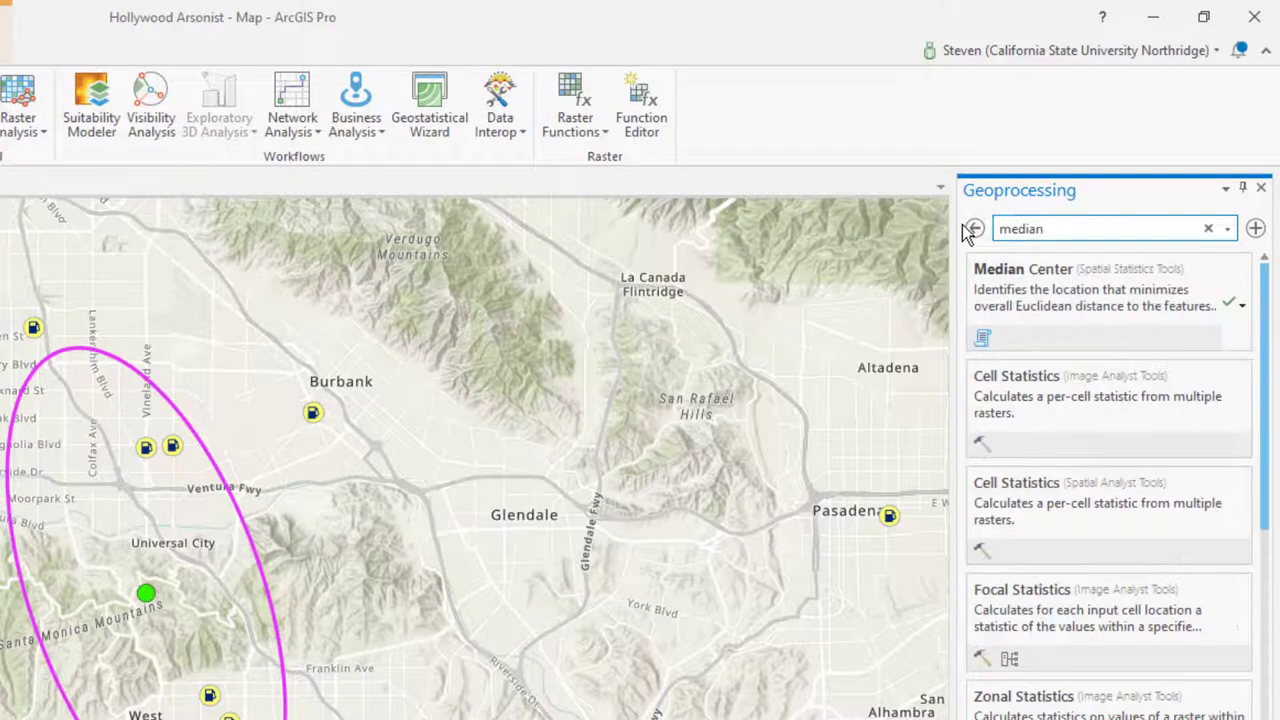
pyautogui.click(1050, 278)
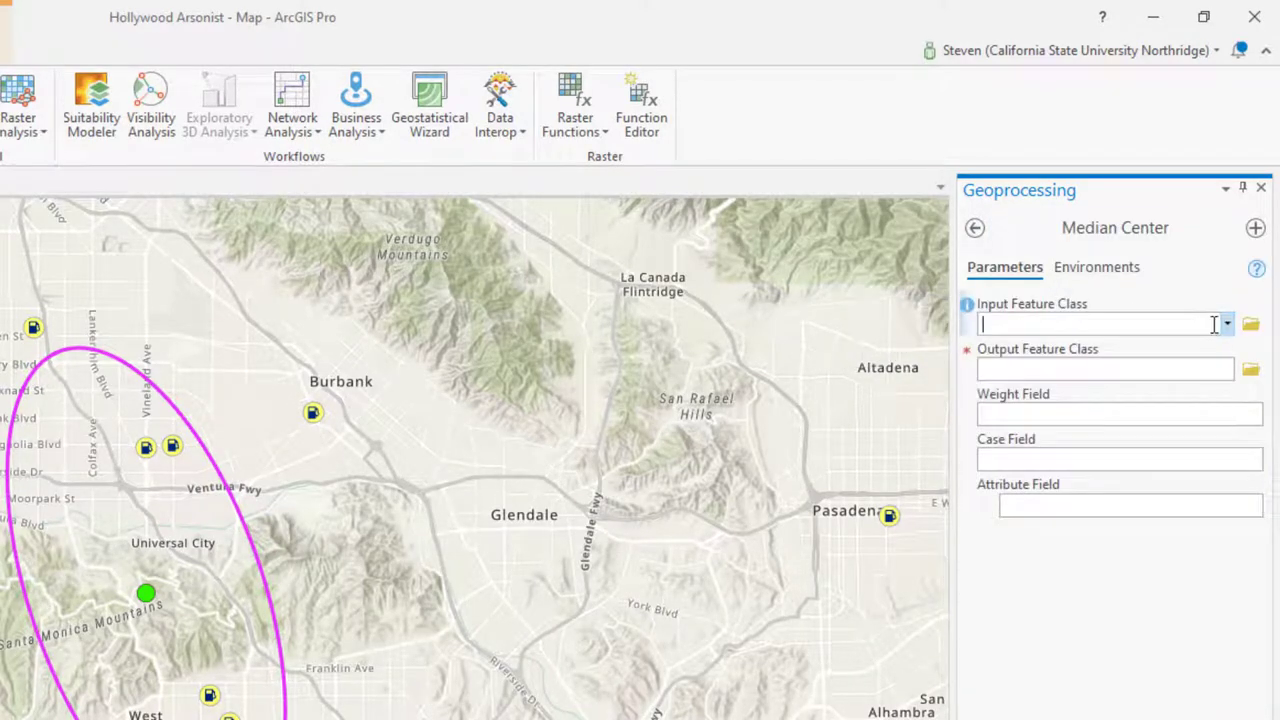
pyautogui.click(1228, 324)
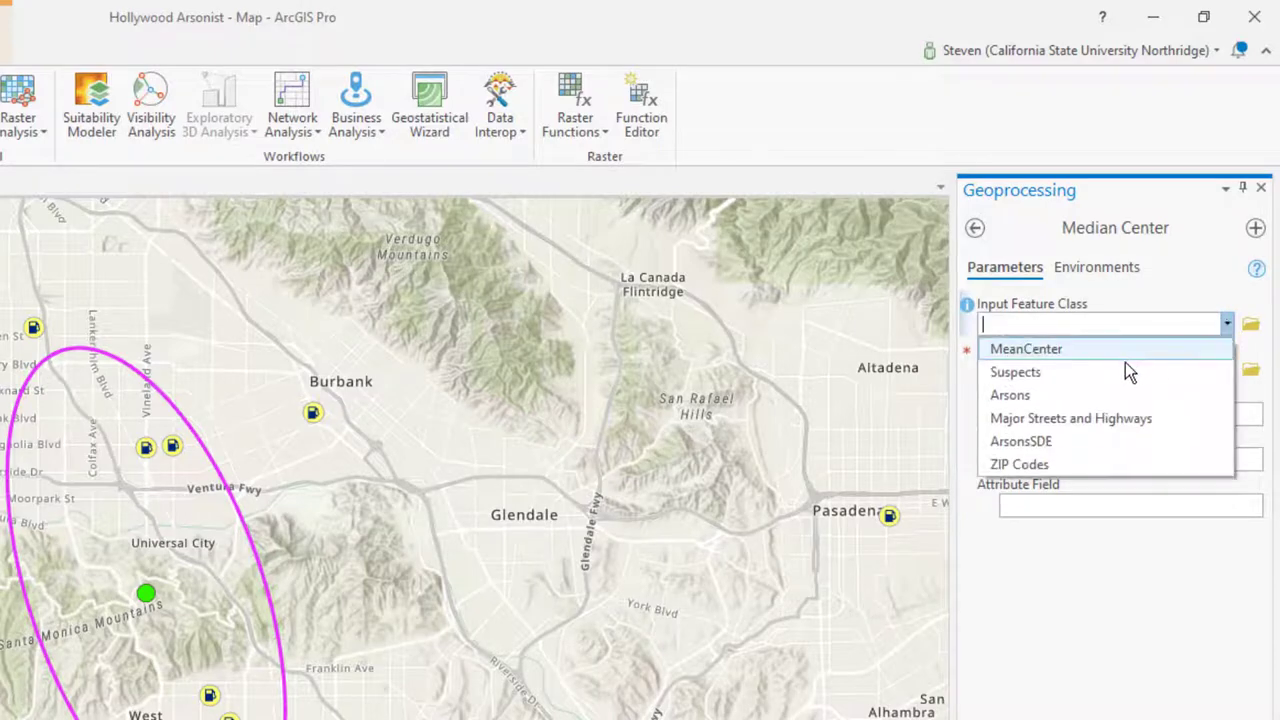
pyautogui.click(1088, 396)
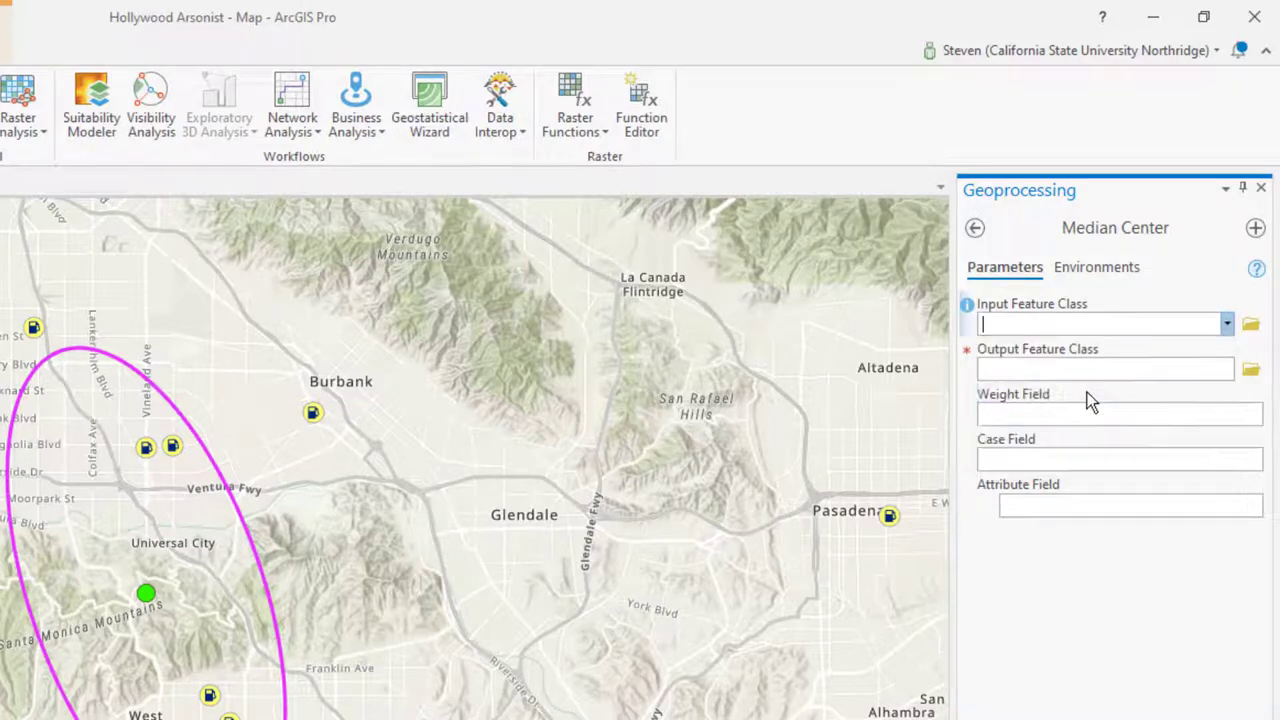
# Step: Rename the output feature class from Arsons_MedianCenter1 to MedianCenters
pyautogui.click(1141, 368)
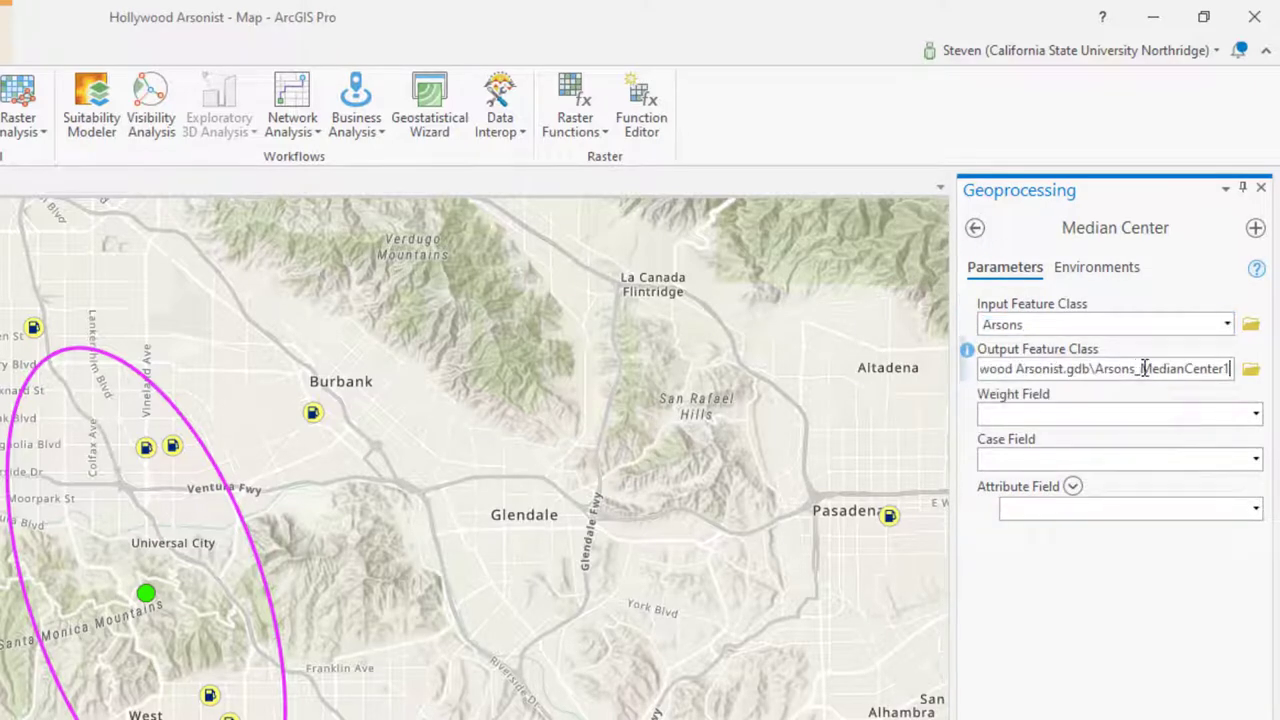
pyautogui.hotkey('shift', 'End')
pyautogui.doubleClick(1145, 368)
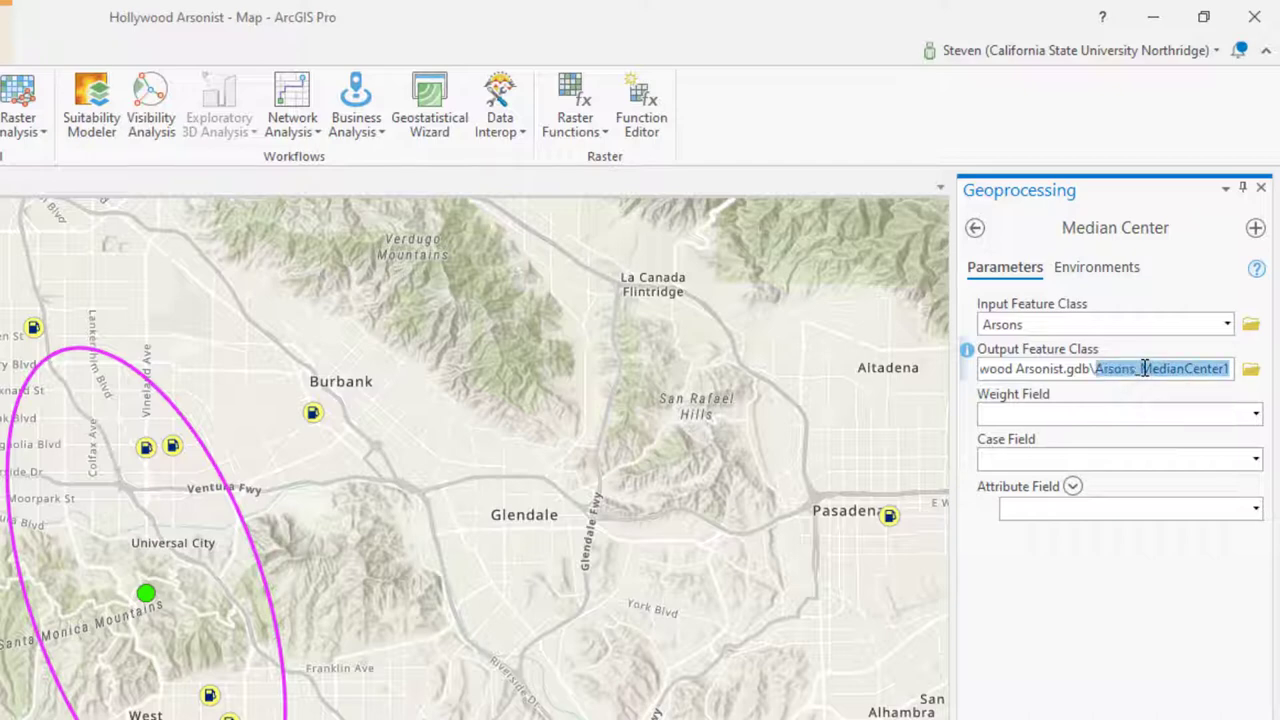
pyautogui.write('Meddia')
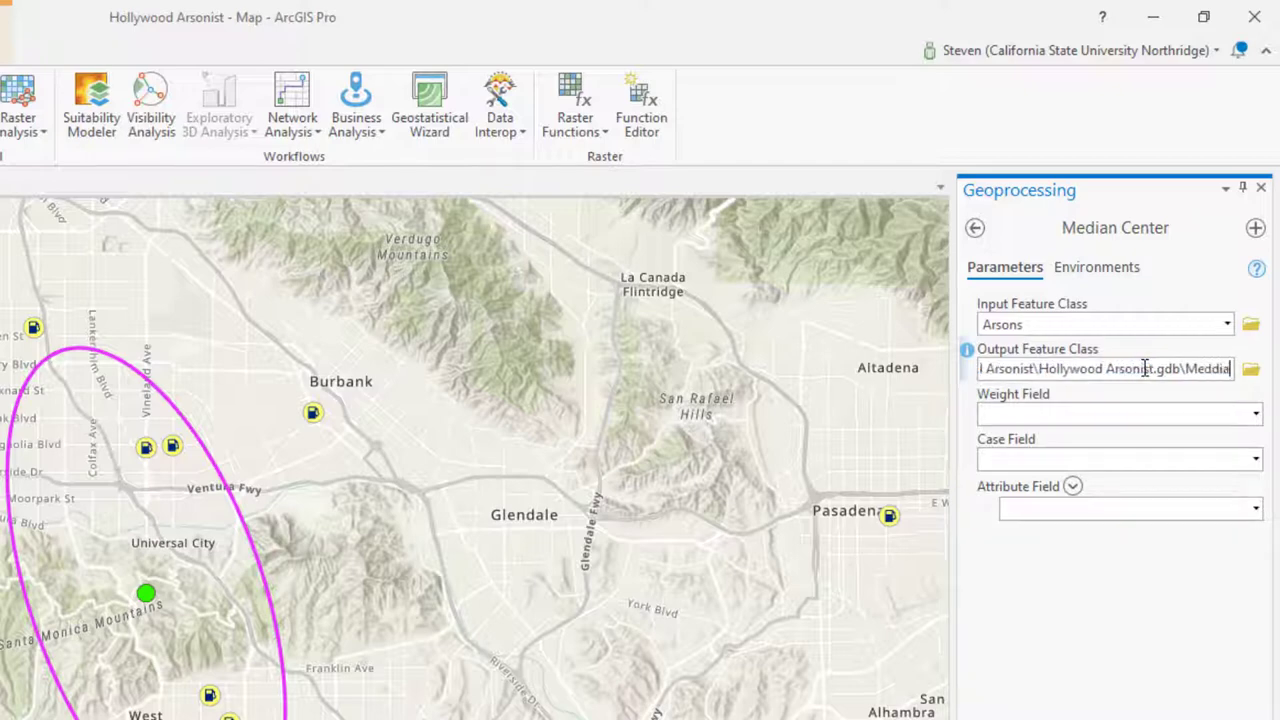
pyautogui.press('BackSpace')
pyautogui.press('BackSpace')
pyautogui.press('BackSpace')
pyautogui.write('ian Ce')
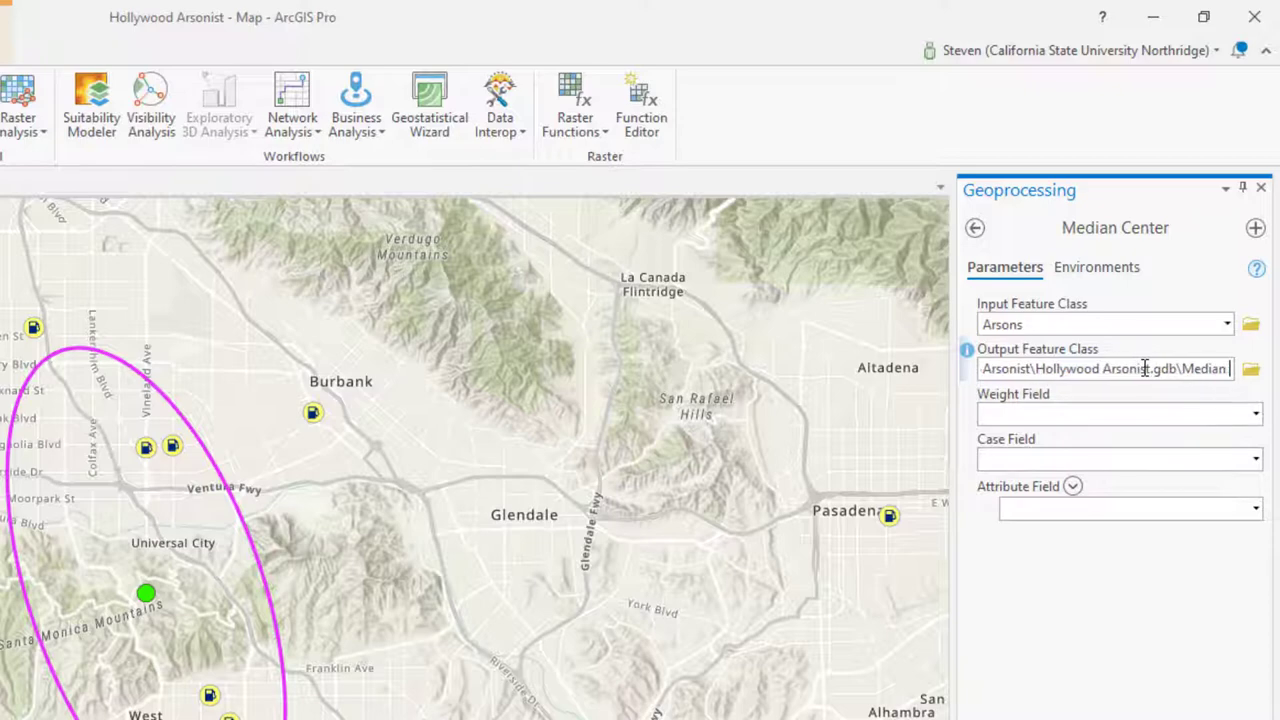
pyautogui.press('BackSpace')
pyautogui.press('BackSpace')
pyautogui.press('BackSpace')
pyautogui.write('Cen')
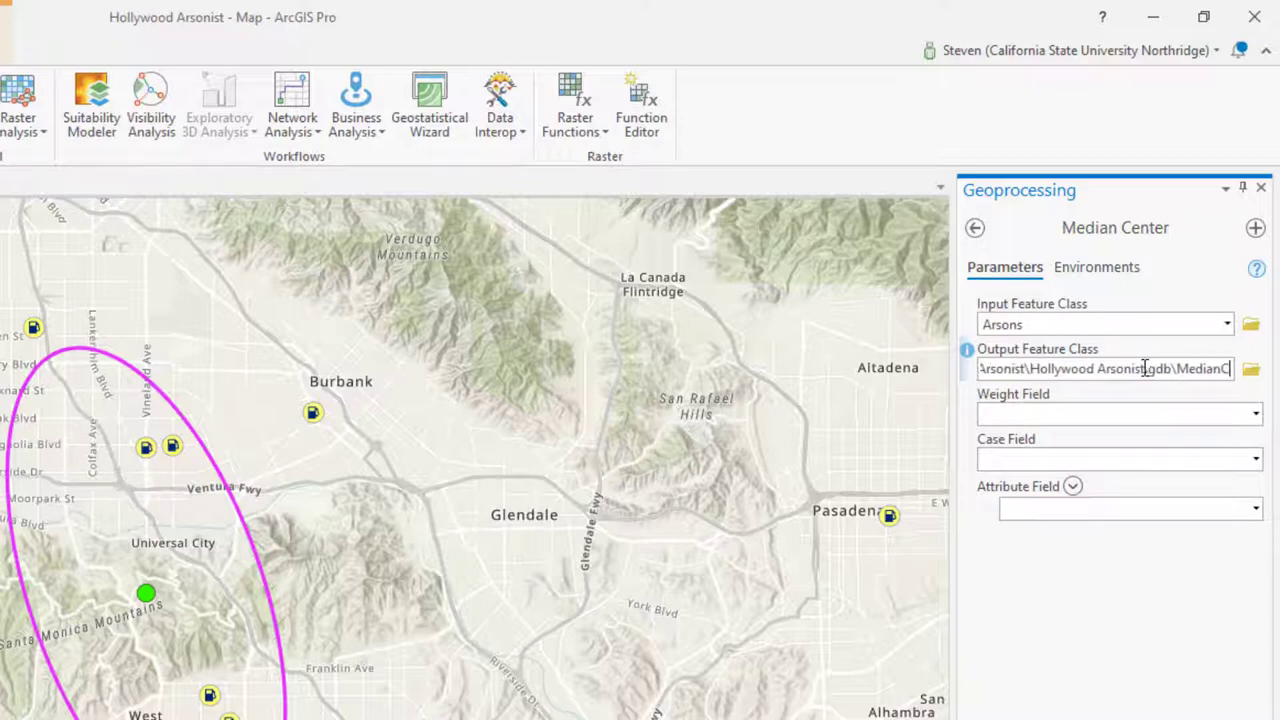
pyautogui.write('ters')
pyautogui.press('Tab')
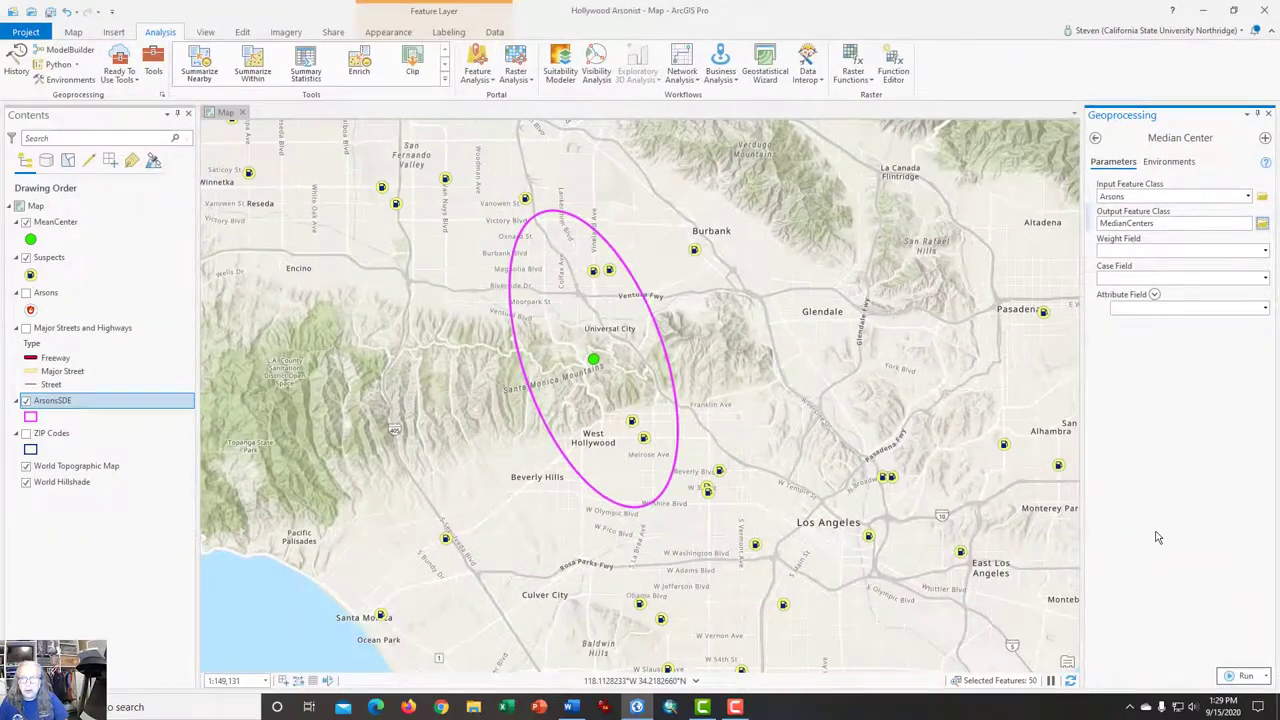
# Step: Run Median Center and zoom in on the new yellow MedianCenters point
pyautogui.click(1241, 677)
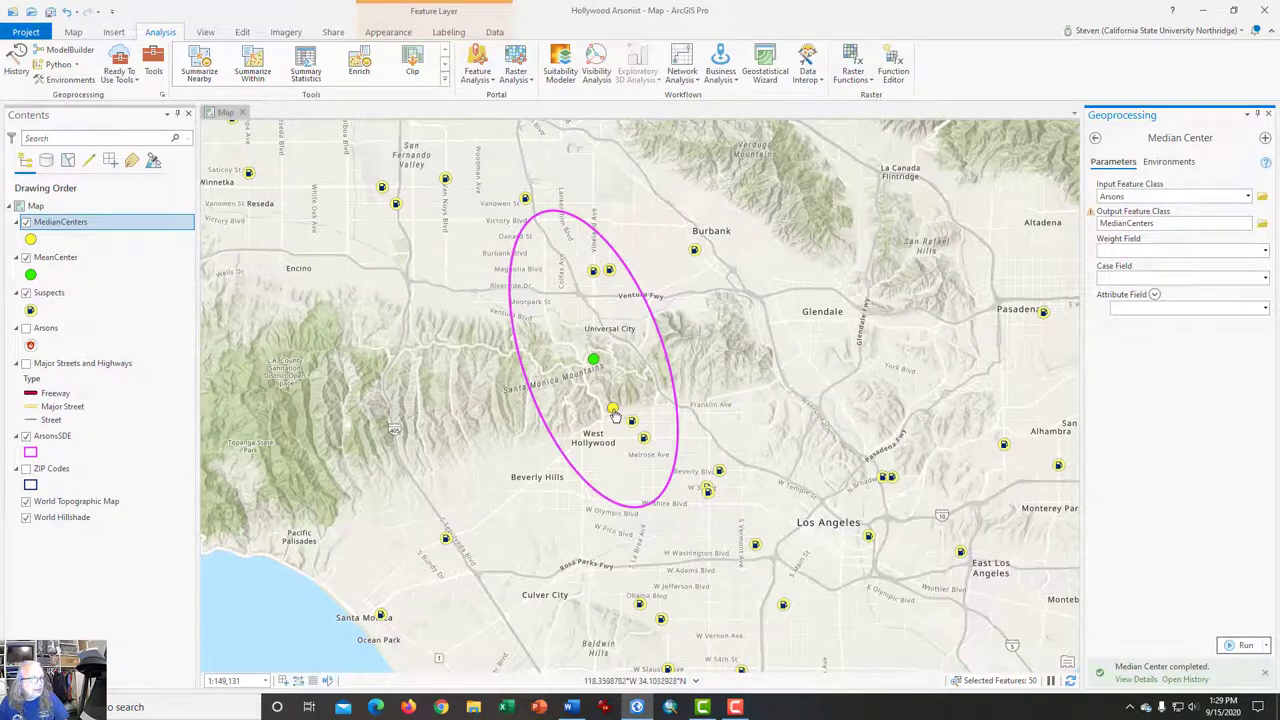
pyautogui.moveTo(600, 345)
pyautogui.mouseDown()
pyautogui.moveTo(618, 432)
pyautogui.moveTo(575, 352)
pyautogui.mouseUp()
pyautogui.scroll(1, 615, 415)
pyautogui.scroll(4, 612, 413)
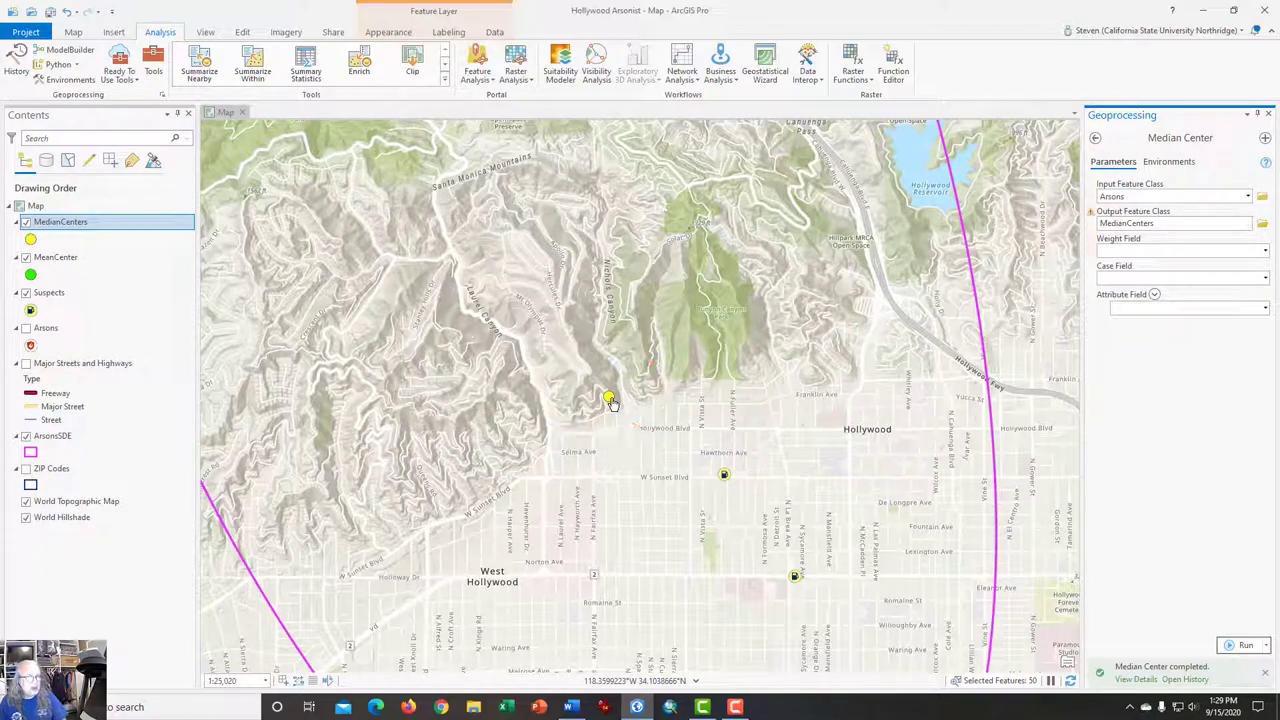
pyautogui.scroll(1, 612, 401)
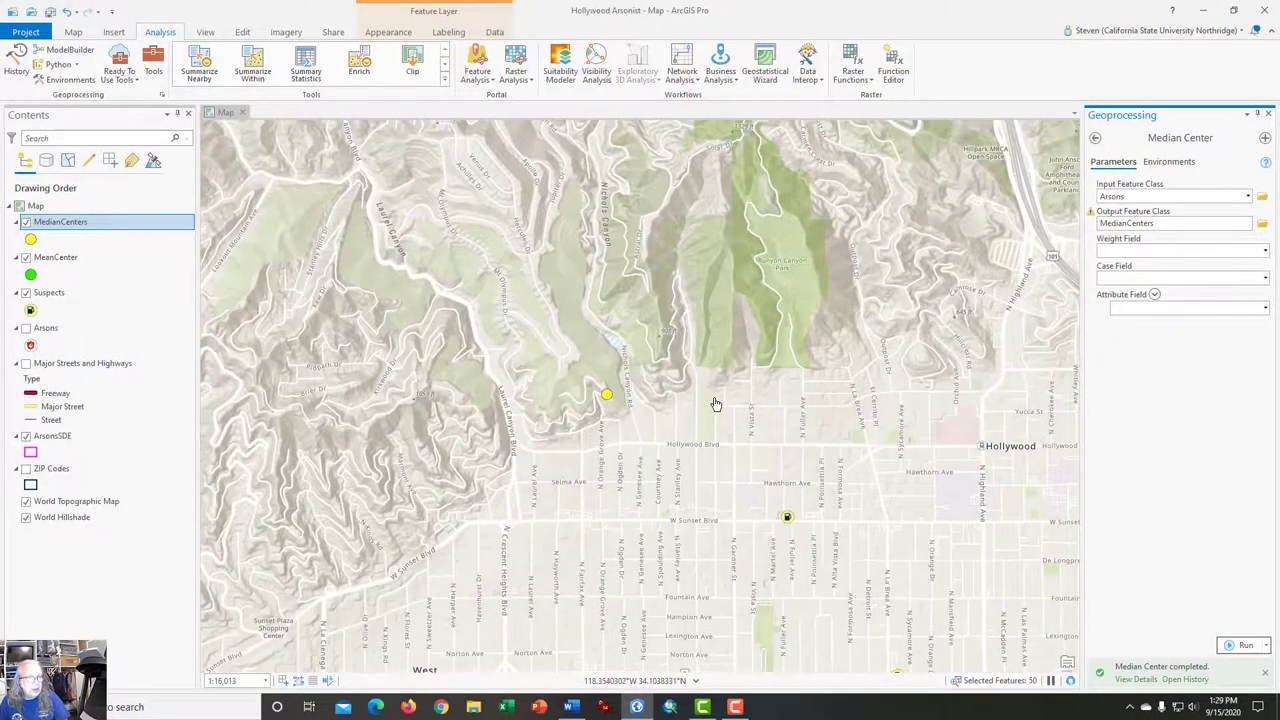
pyautogui.scroll(-1, 716, 404)
pyautogui.scroll(-1, 716, 404)
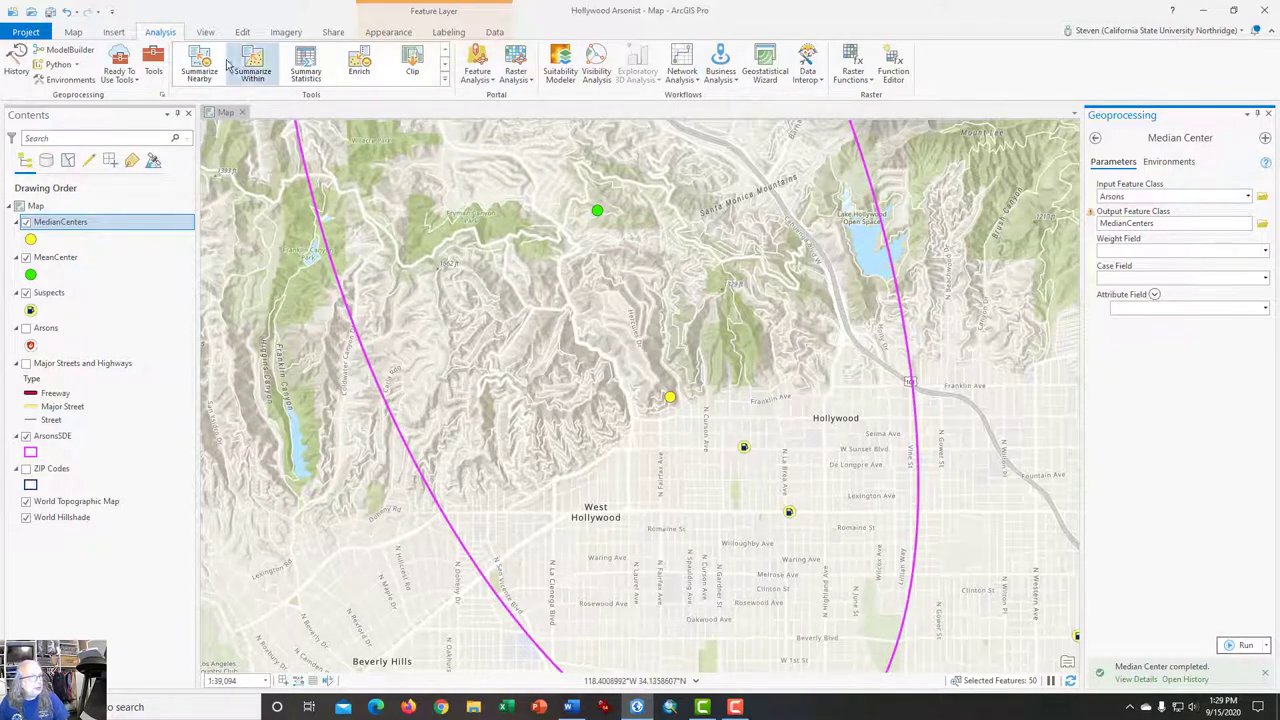
pyautogui.click(73, 32)
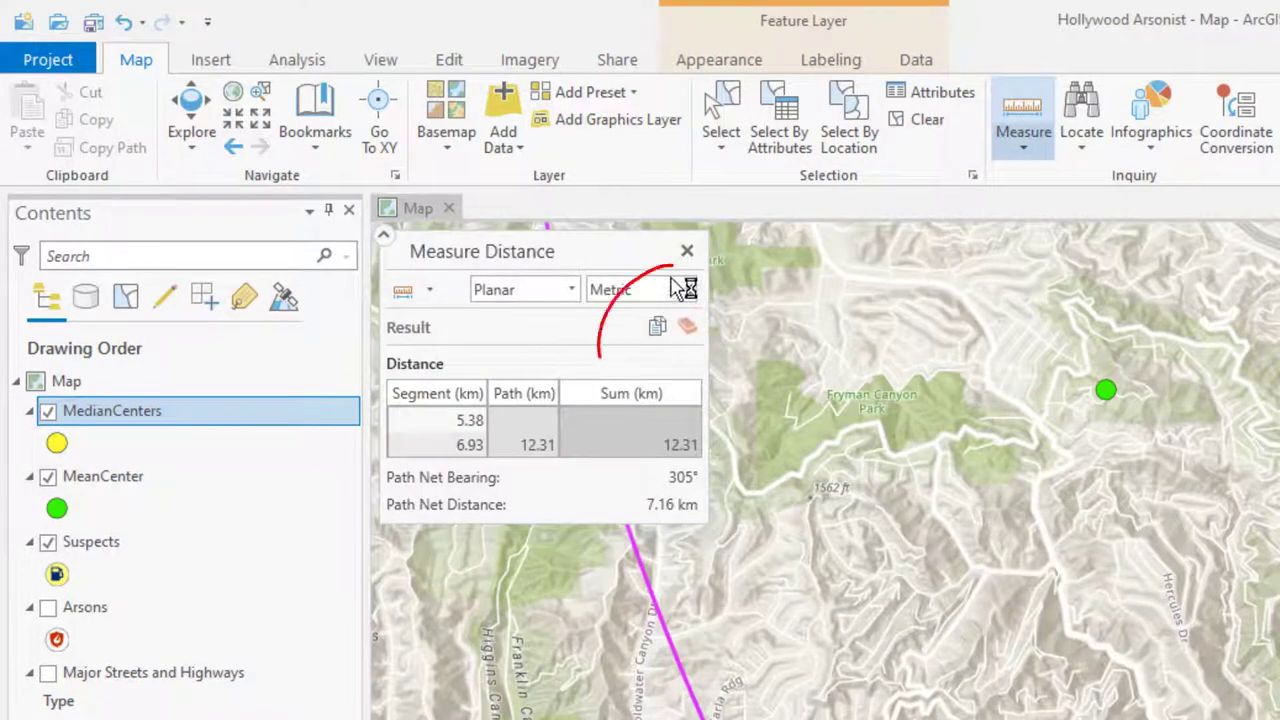
# Step: Clear the previous distance measurement results
pyautogui.click(687, 327)
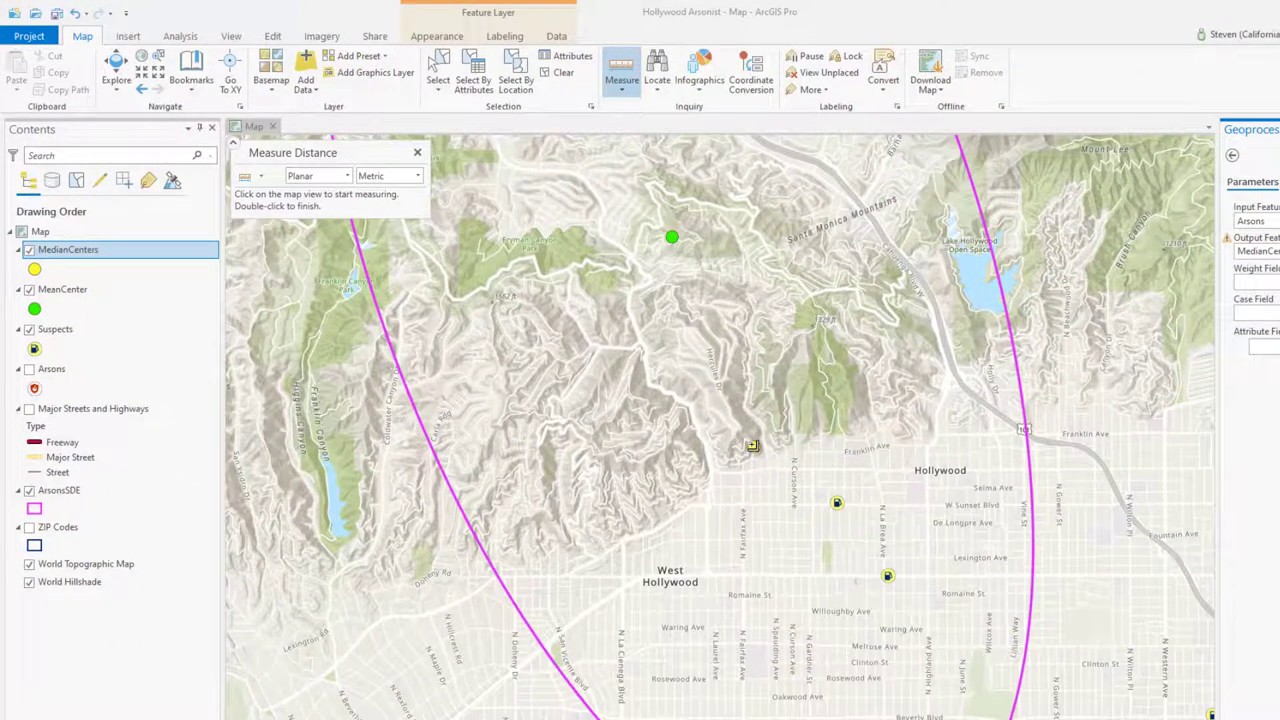
# Step: Turn on the Major Streets and Highways layer and zoom in
pyautogui.click(30, 412)
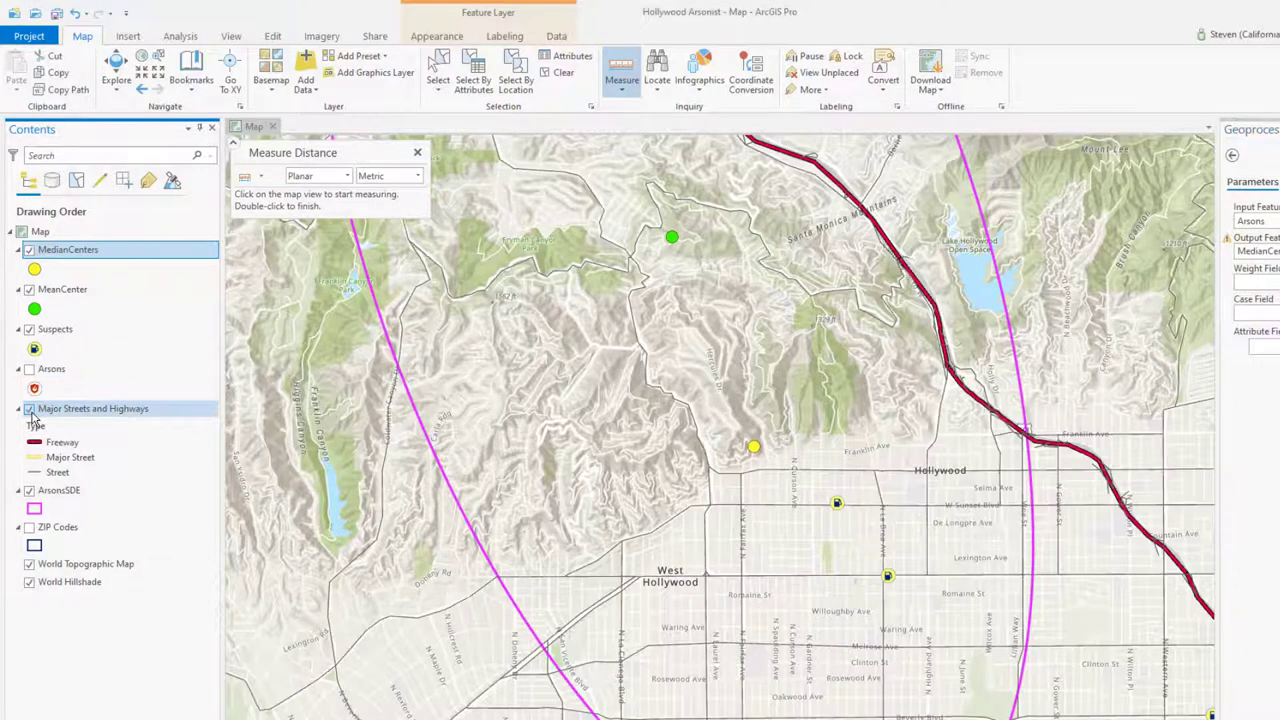
pyautogui.scroll(5, 760, 477)
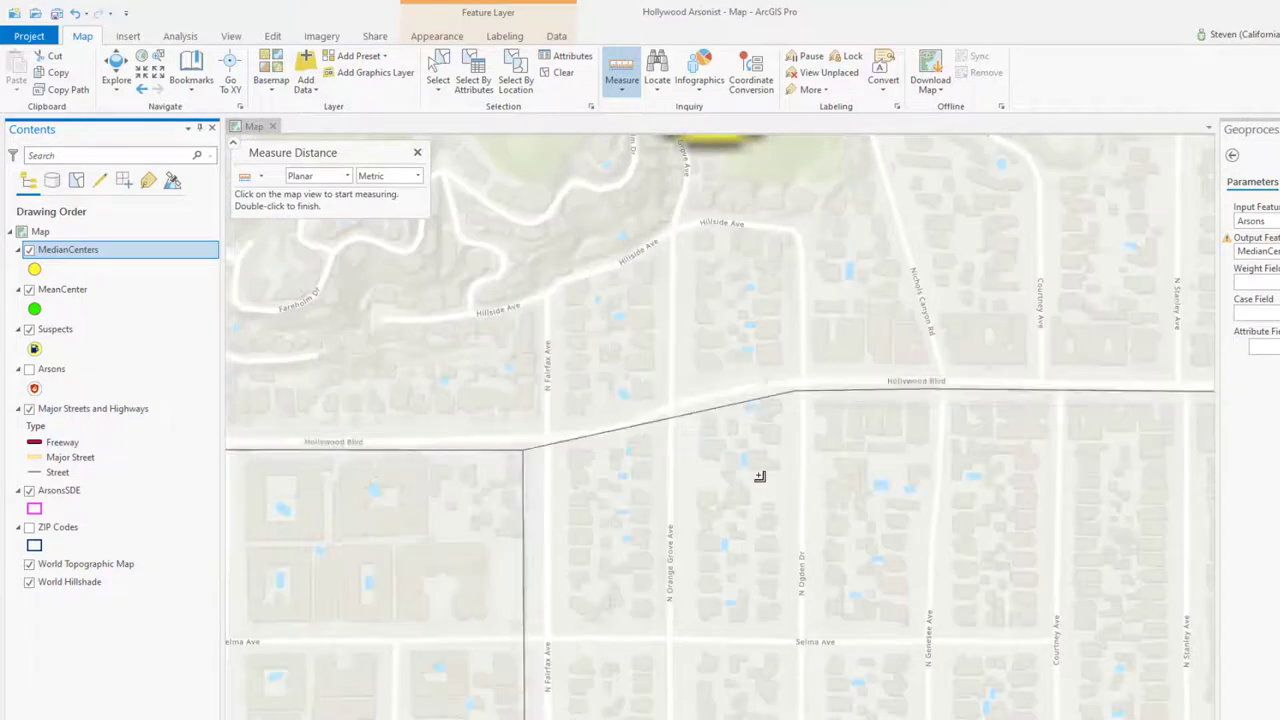
pyautogui.scroll(-2, 760, 477)
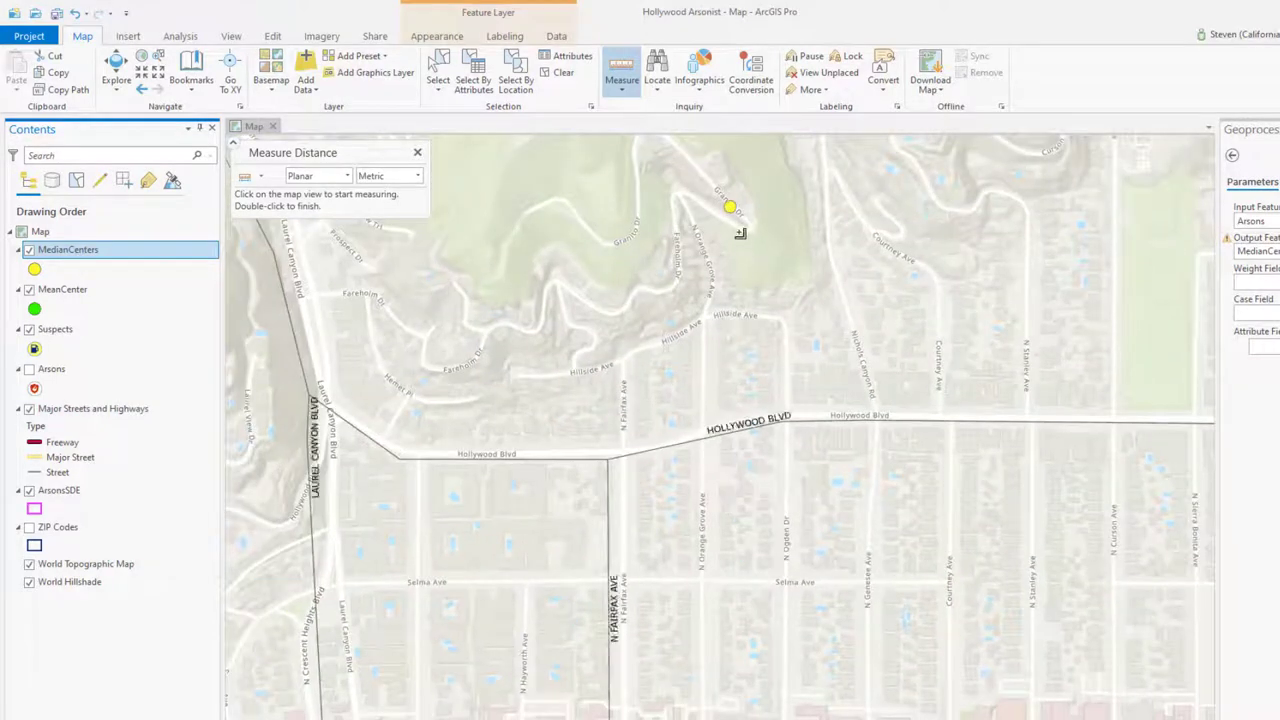
# Step: Measure 276.69 m from the median center to Hillside Ave, then clear and close the panel
pyautogui.click(730, 208)
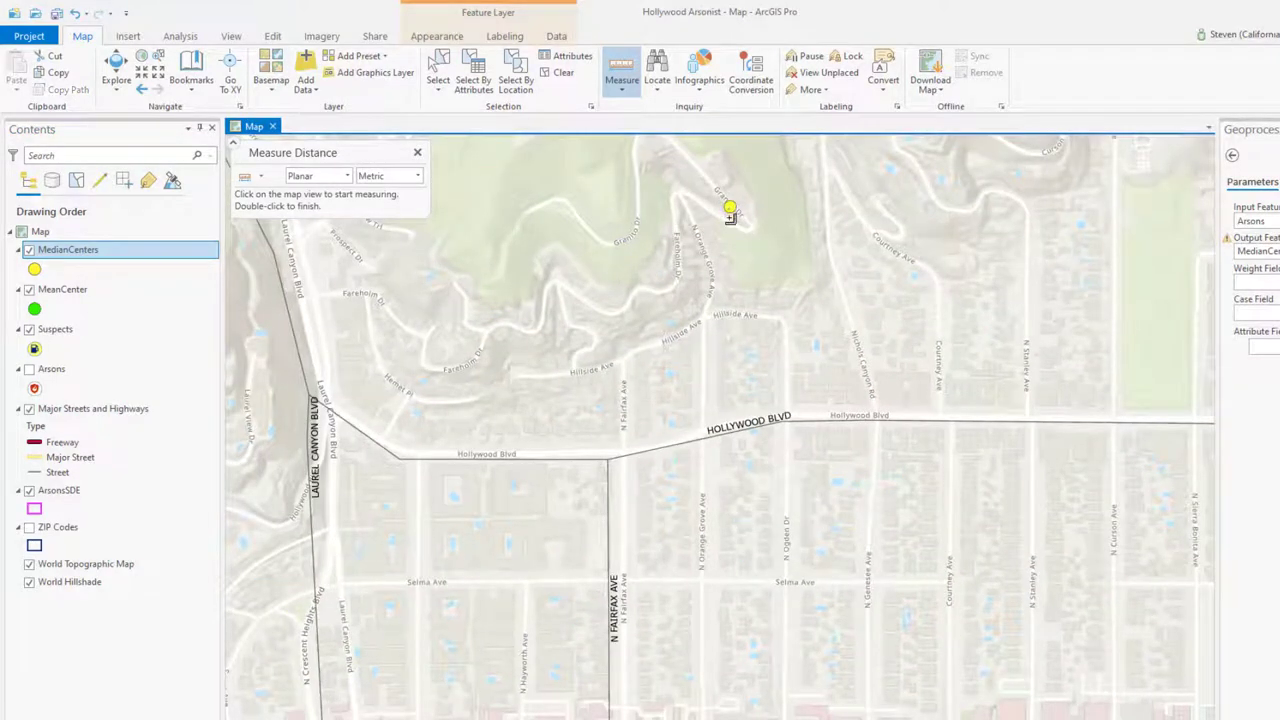
pyautogui.click(730, 208)
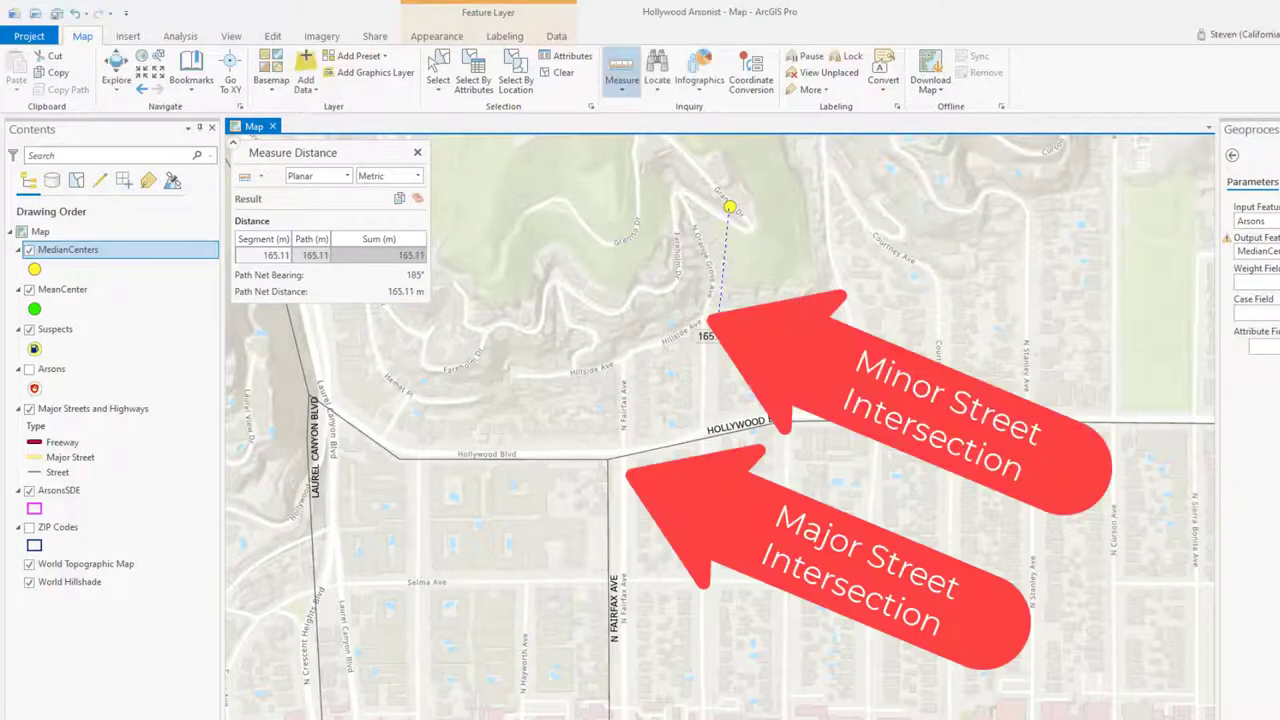
pyautogui.click(621, 386)
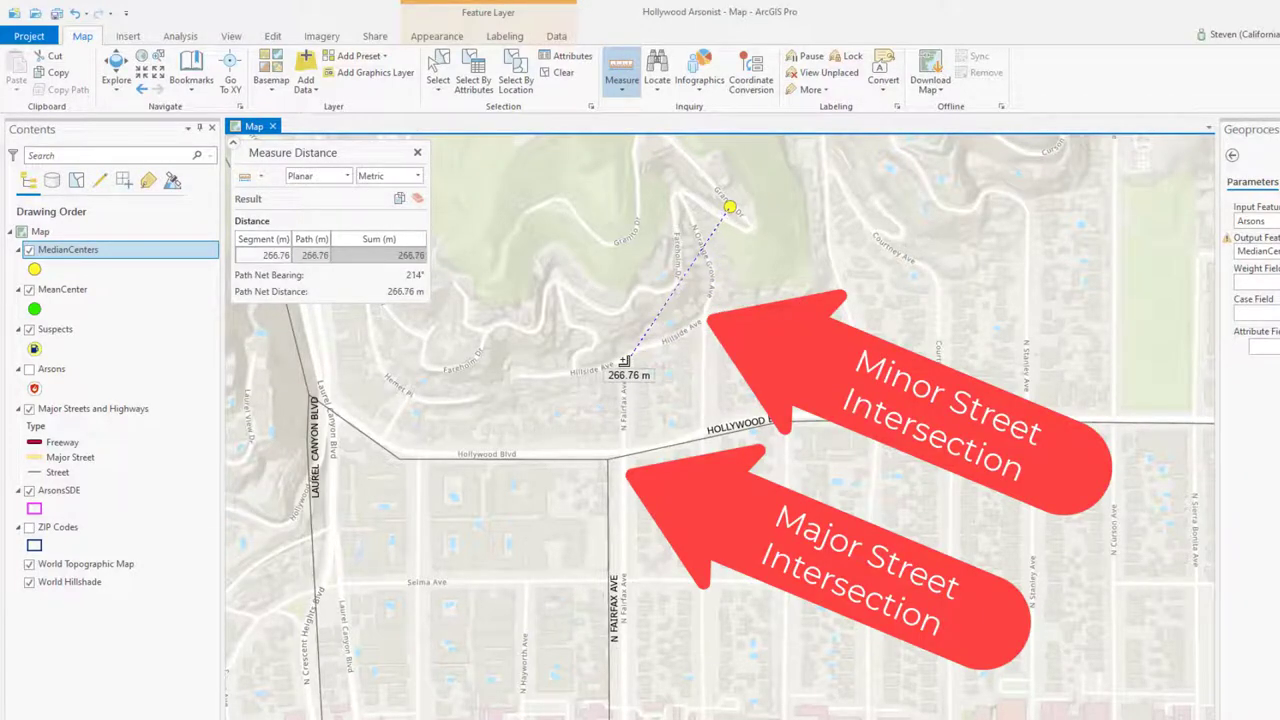
pyautogui.click(623, 362)
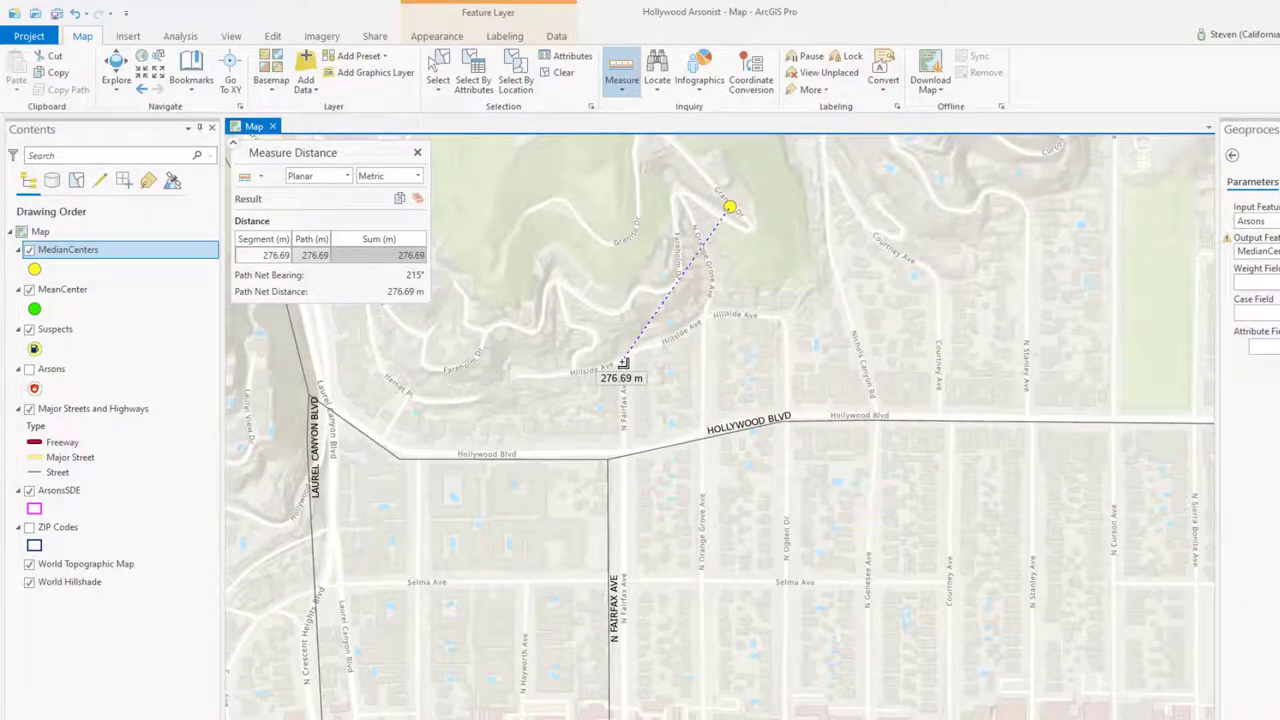
pyautogui.scroll(-3, 787, 318)
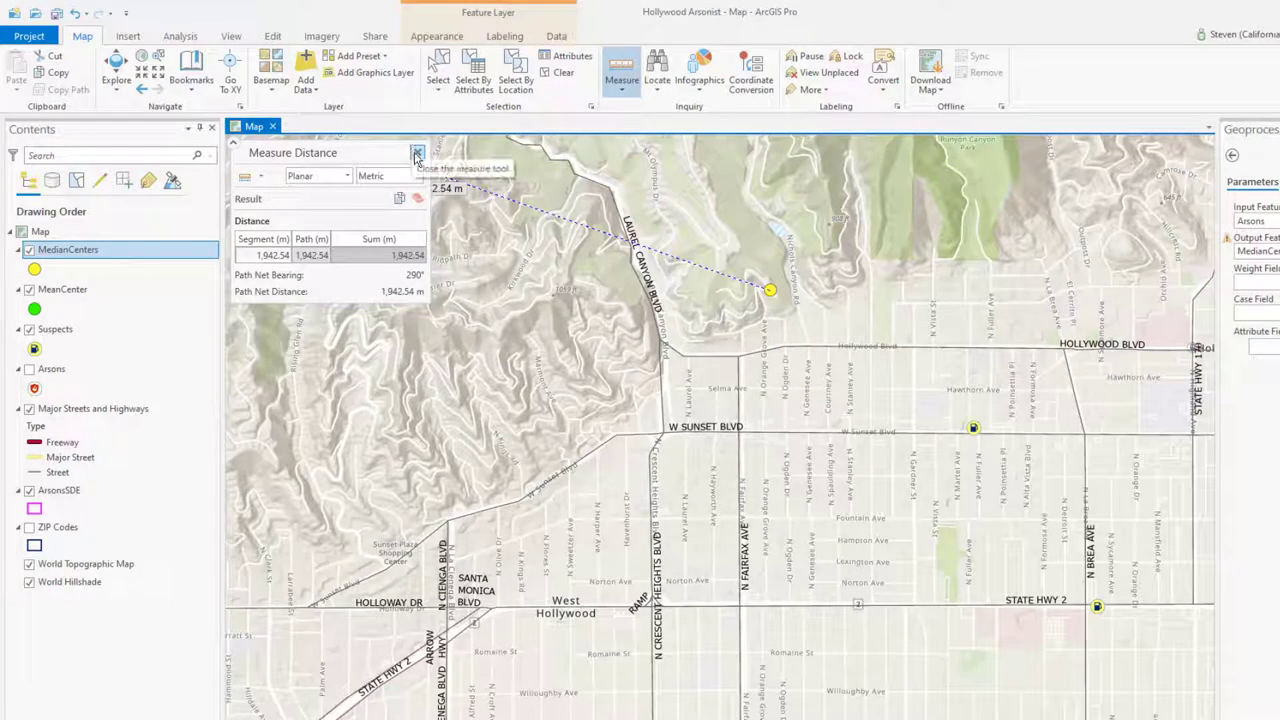
pyautogui.click(415, 199)
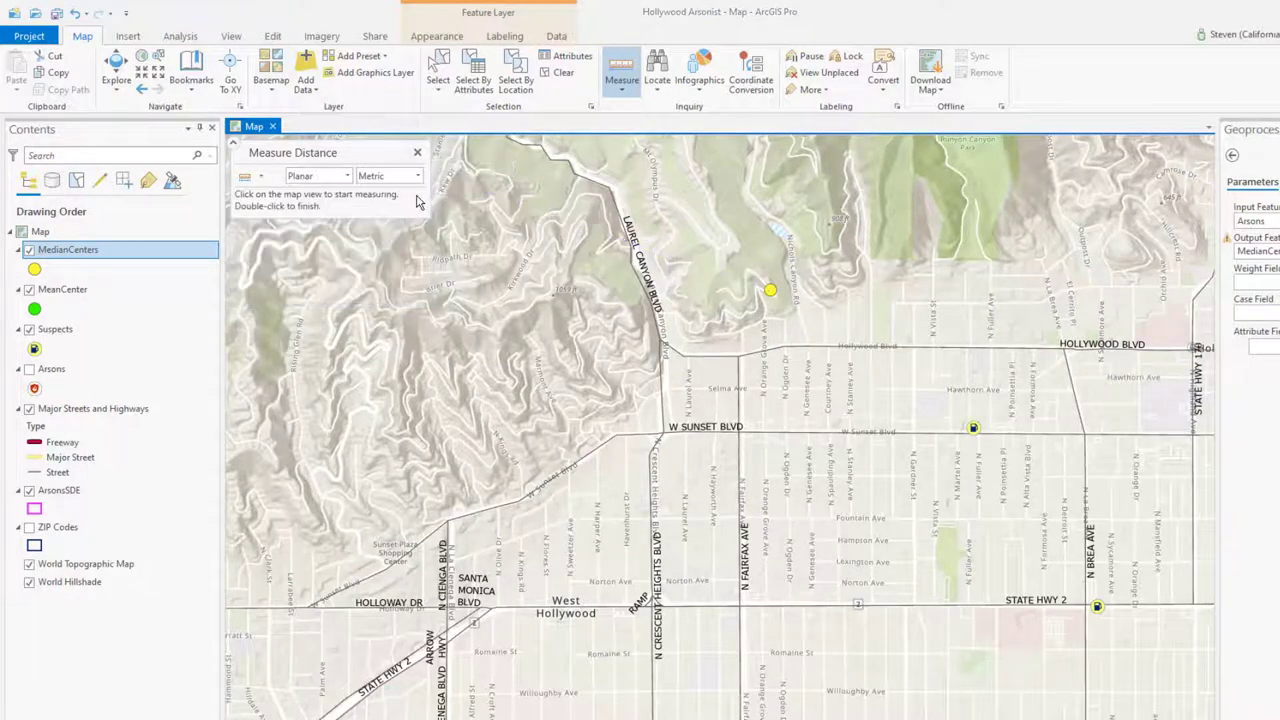
pyautogui.click(417, 152)
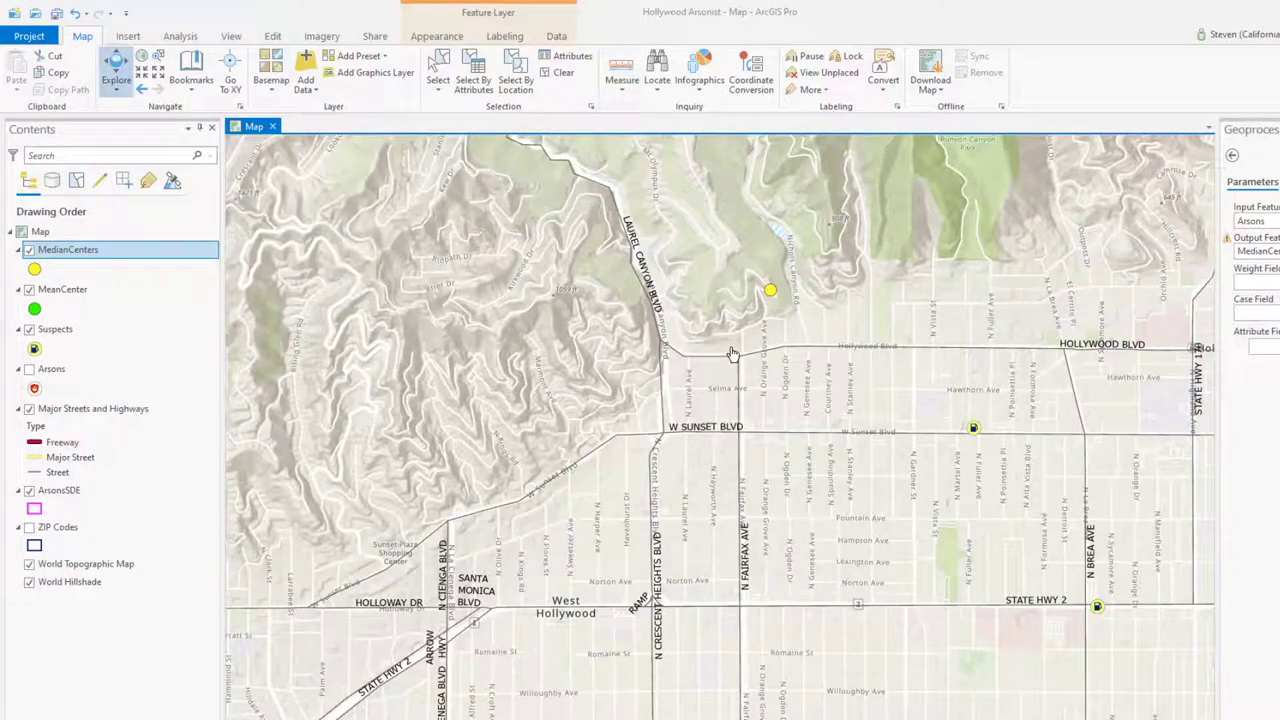